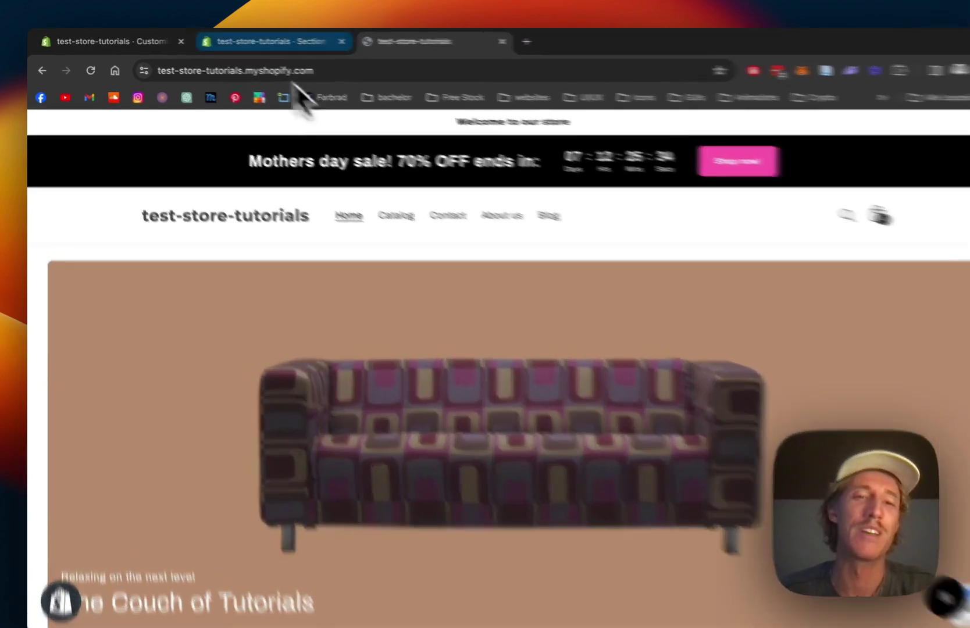
Go to the Section Store's Explore Sections page and browse the Most Popular and Newest Releases listings
left_click(273, 40)
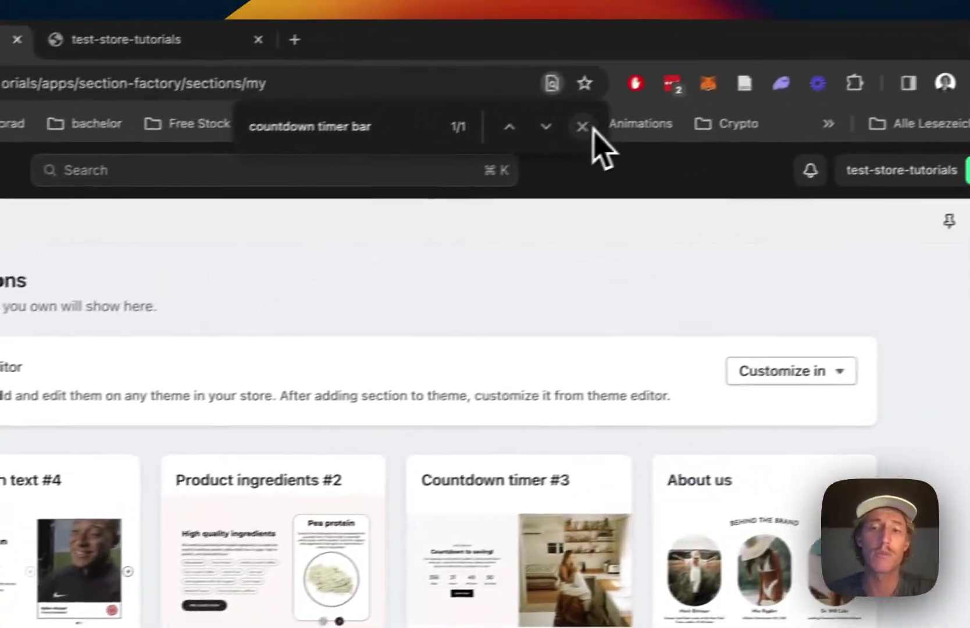
left_click(584, 128)
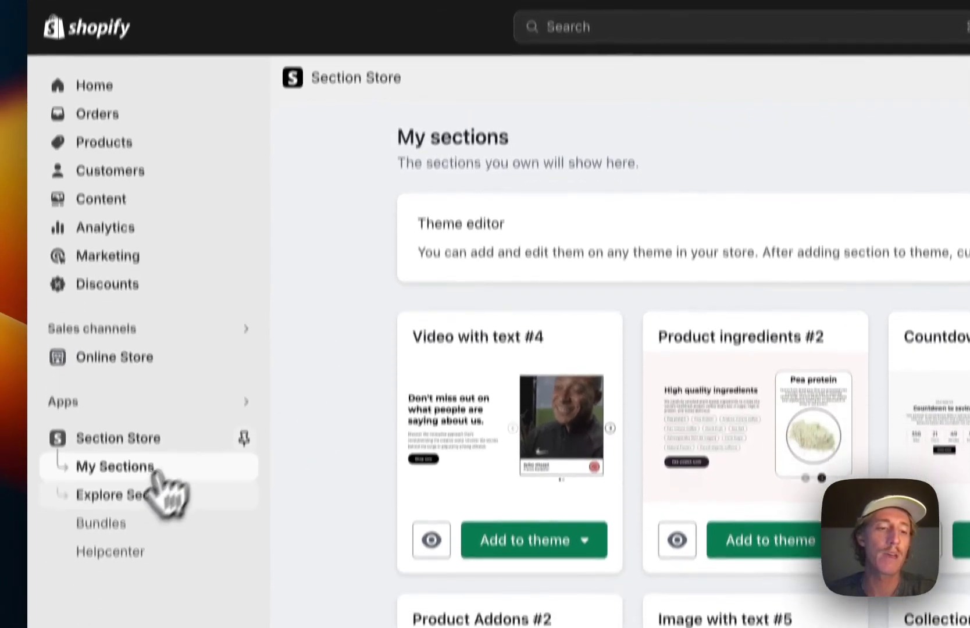
left_click(129, 563)
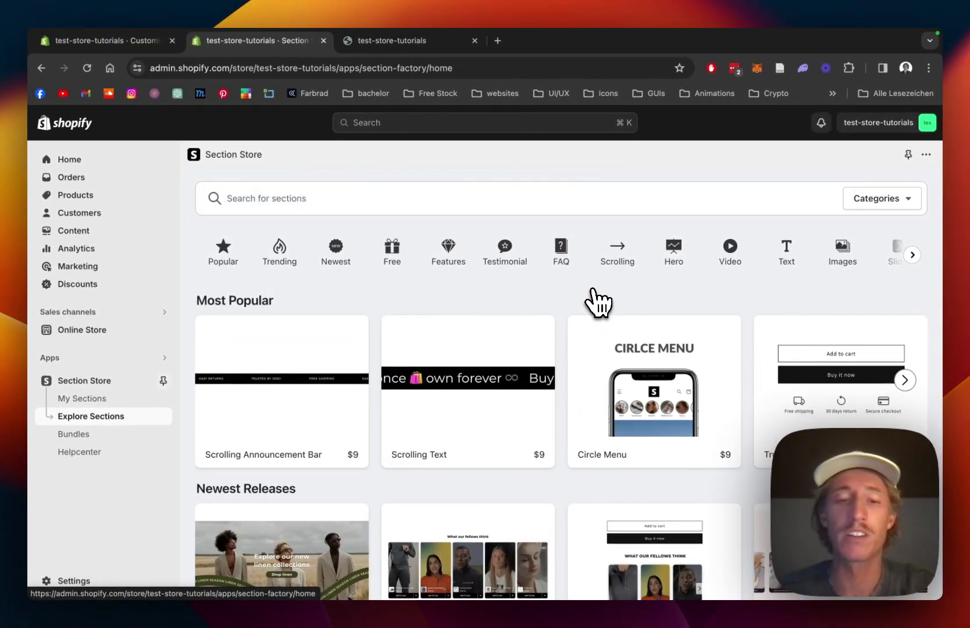
scroll(598, 303, "down", 1)
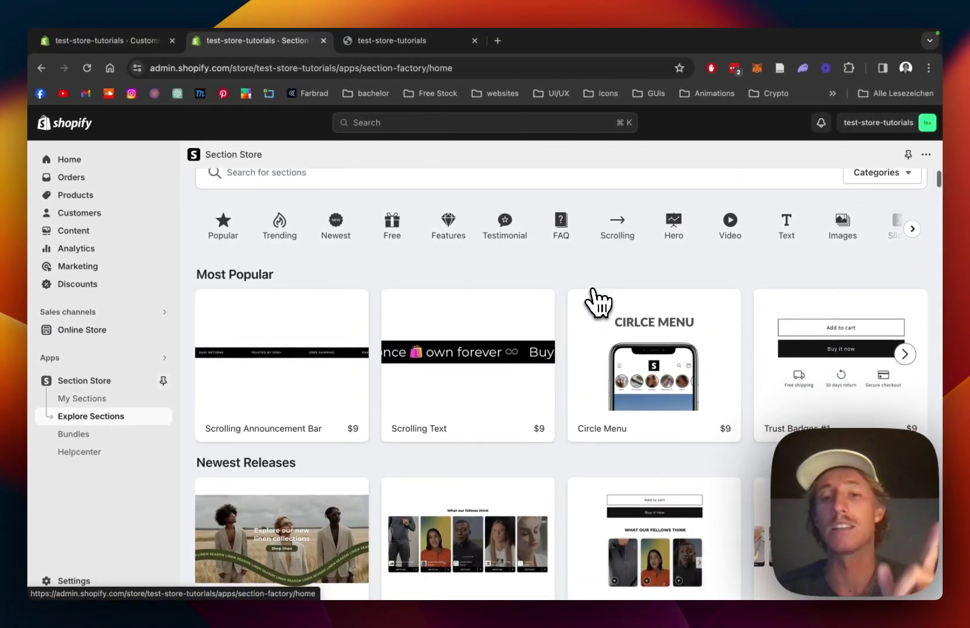
scroll(593, 299, "down", 1)
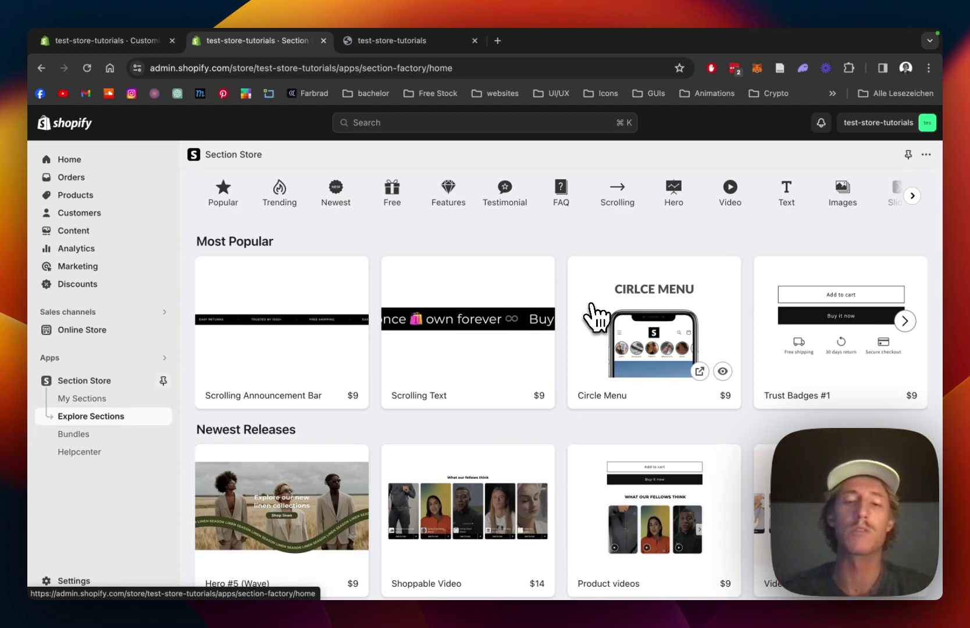
scroll(597, 317, "down", 1)
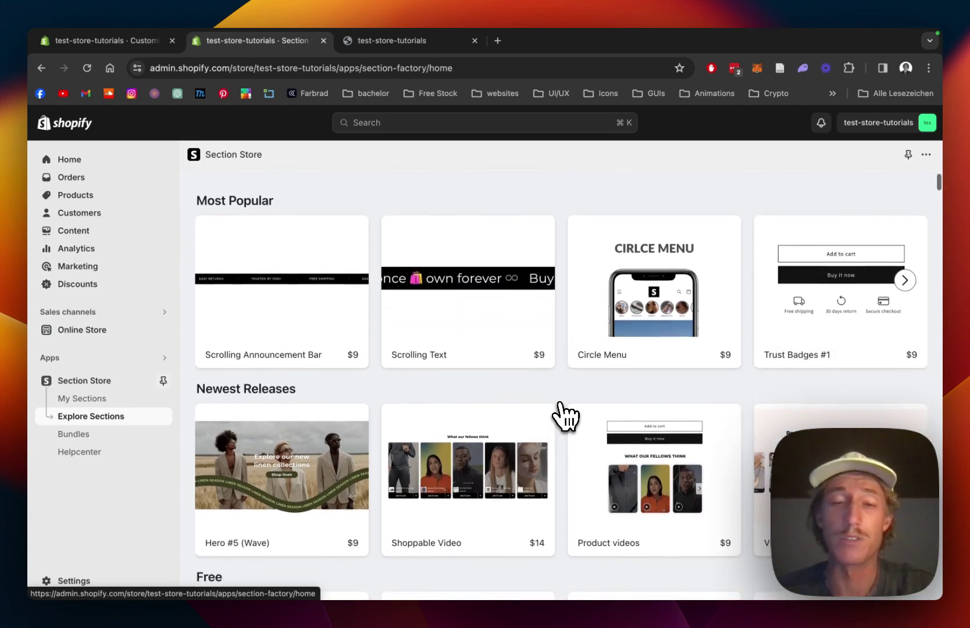
scroll(561, 415, "up", 3)
scroll(564, 416, "down", 2)
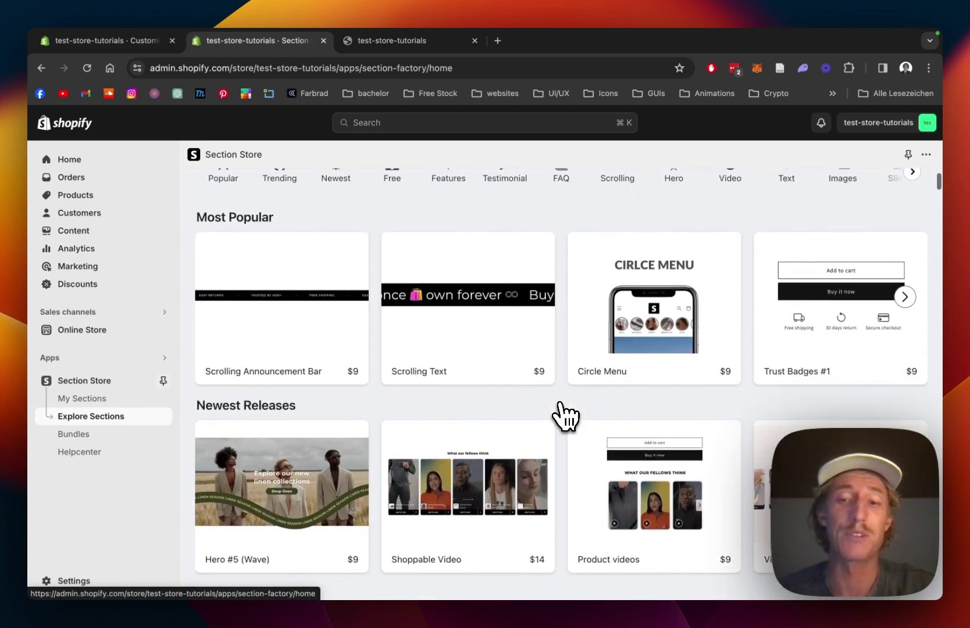
scroll(563, 414, "up", 2)
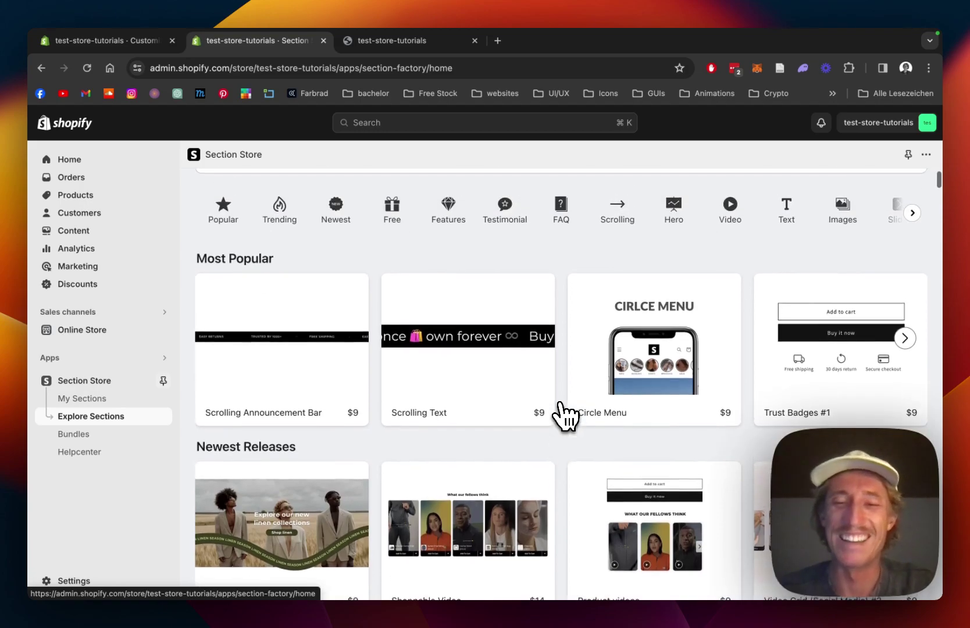
scroll(561, 416, "down", 1)
scroll(559, 416, "up", 1)
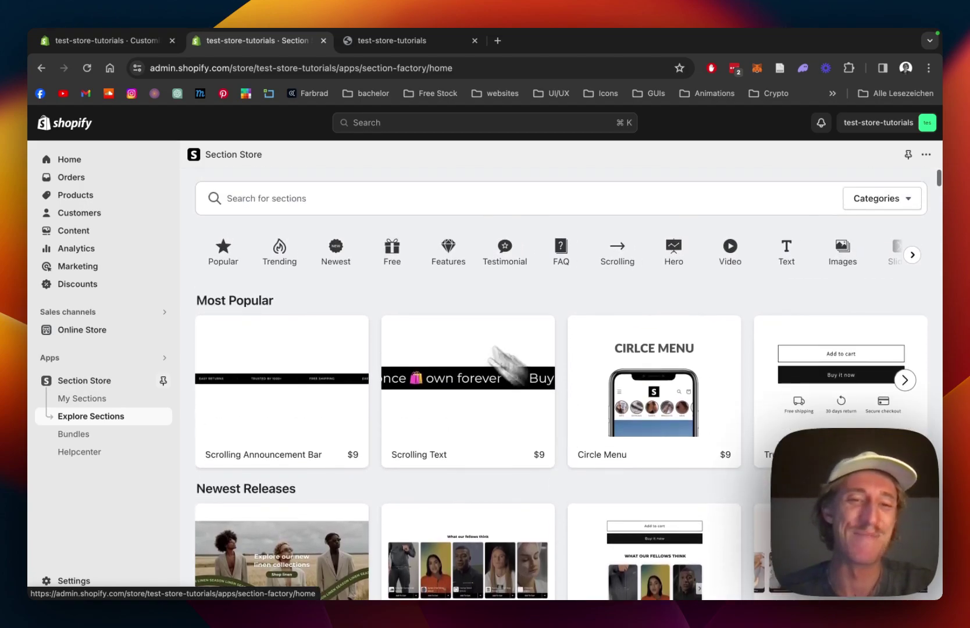
Search sections for 'coun' and open the Countdown timer bar details, priced $9 and already owned
left_click(327, 202)
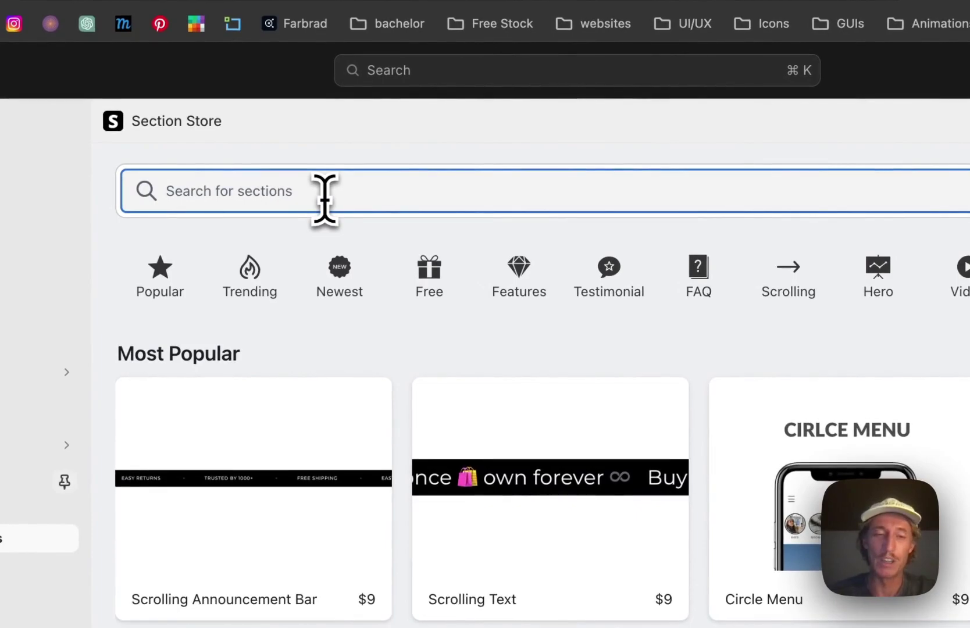
type("coun")
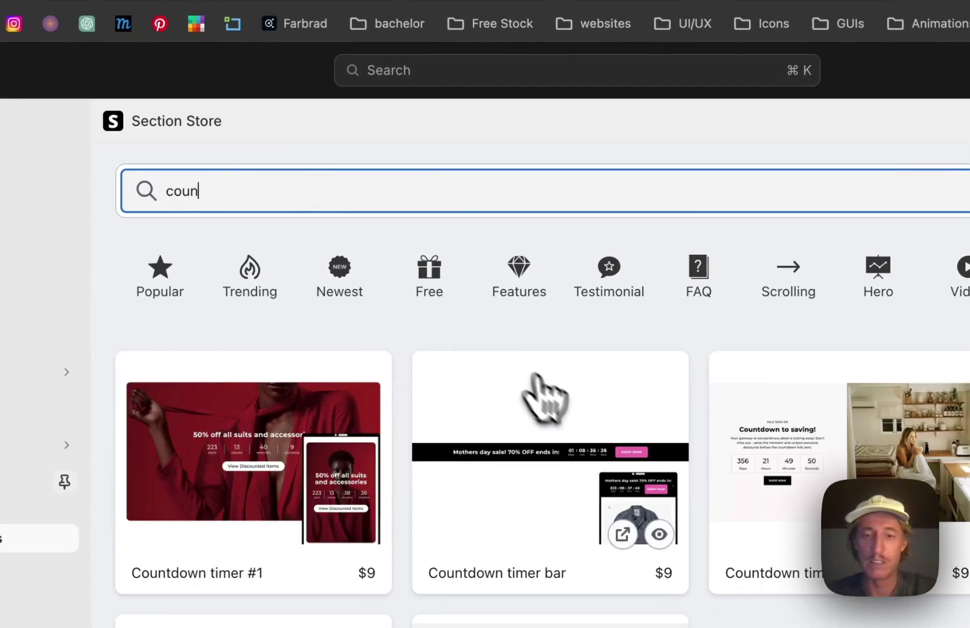
left_click(538, 381)
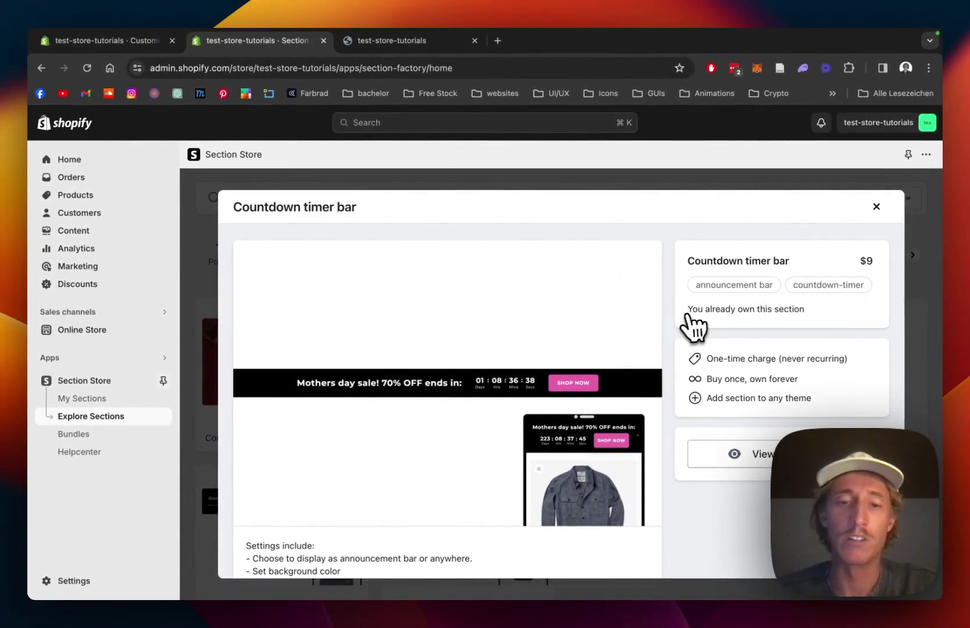
scroll(802, 331, "down", 1)
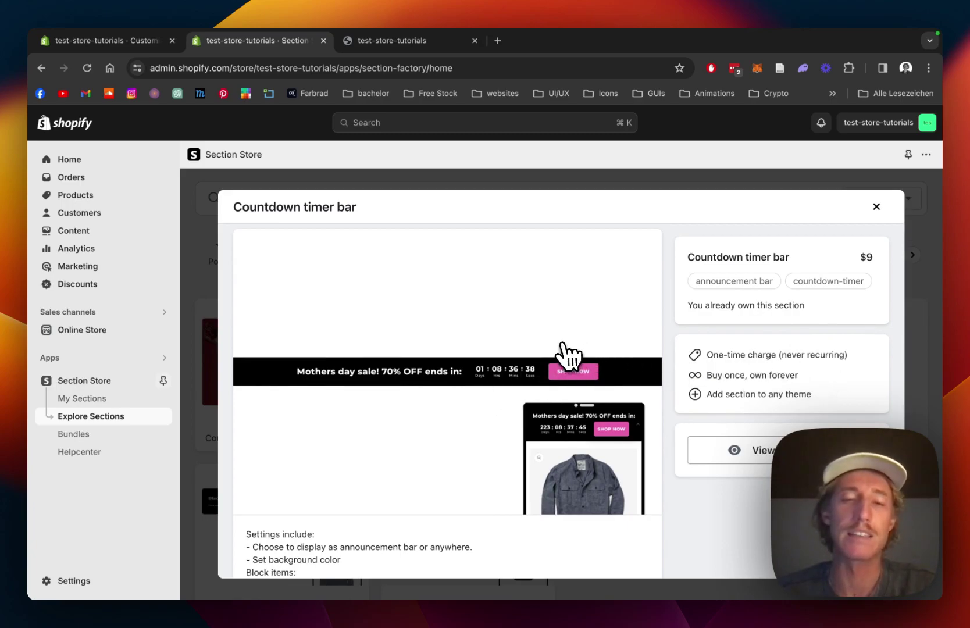
scroll(562, 348, "down", 1)
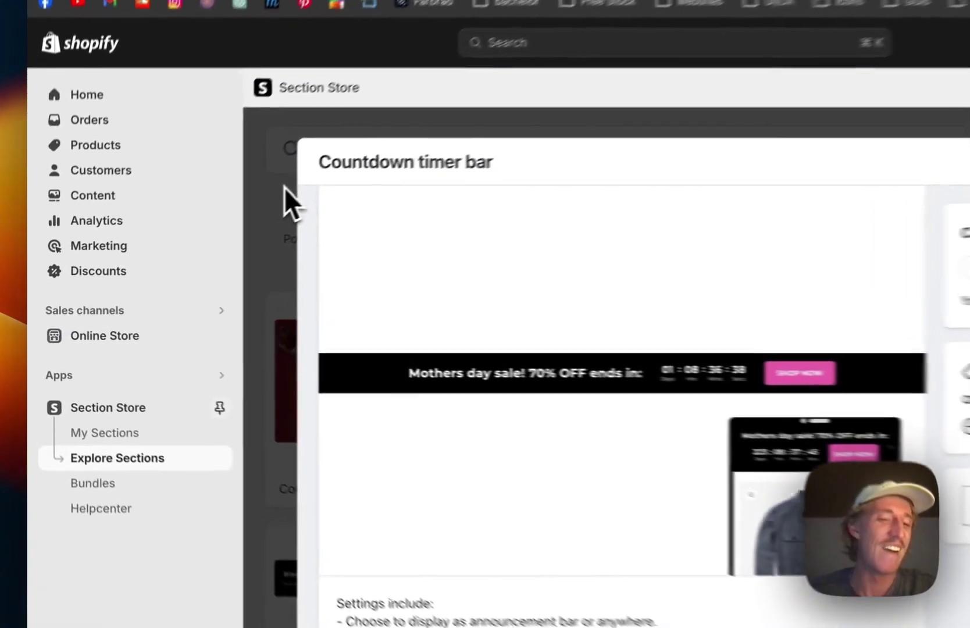
Close the details and filter My Sections for 'bar' to find Countdown timer bar
left_click(285, 190)
left_click(108, 440)
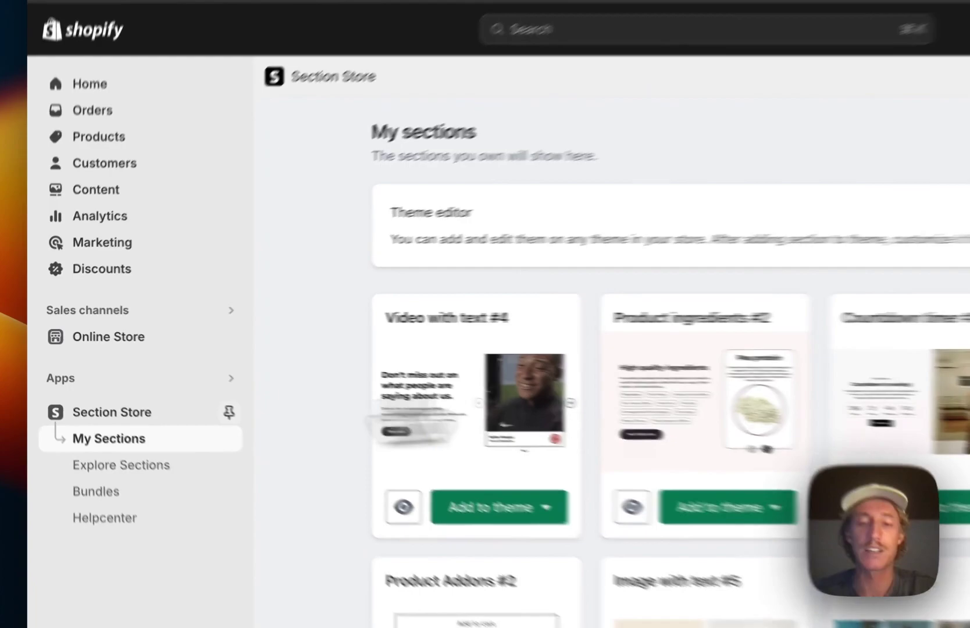
scroll(616, 384, "down", 5)
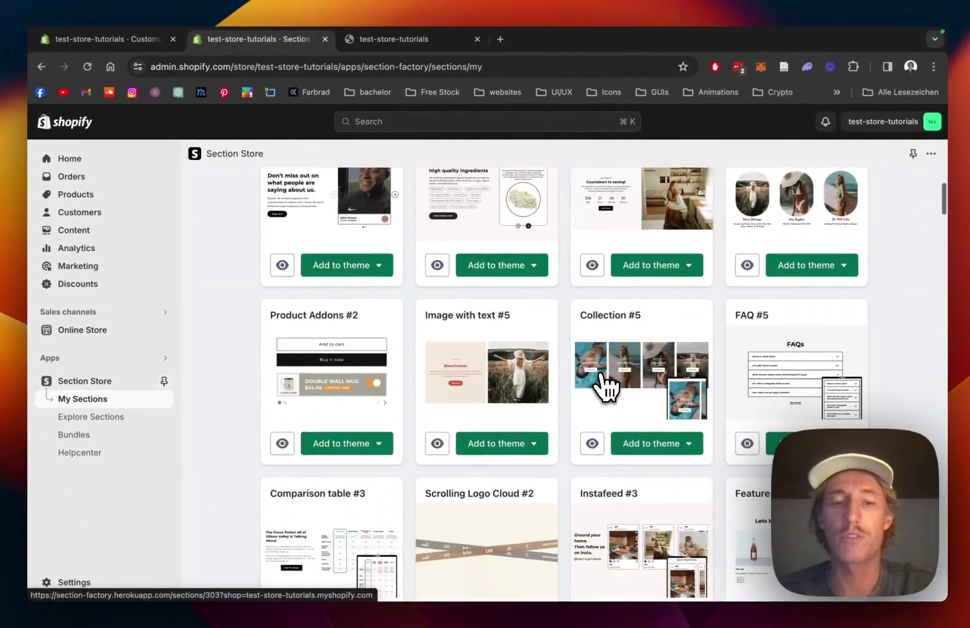
scroll(605, 387, "up", 5)
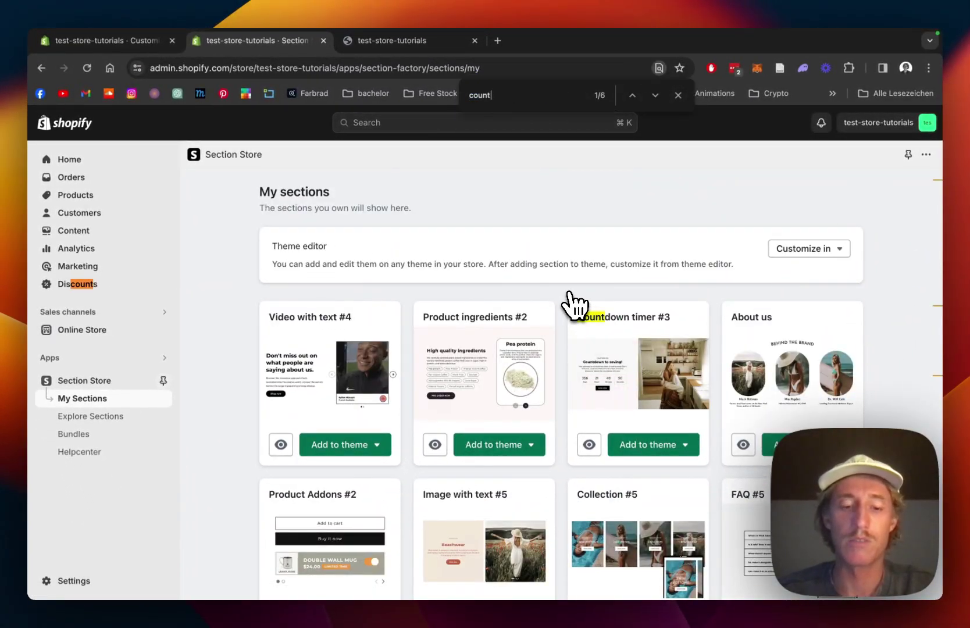
type("bar")
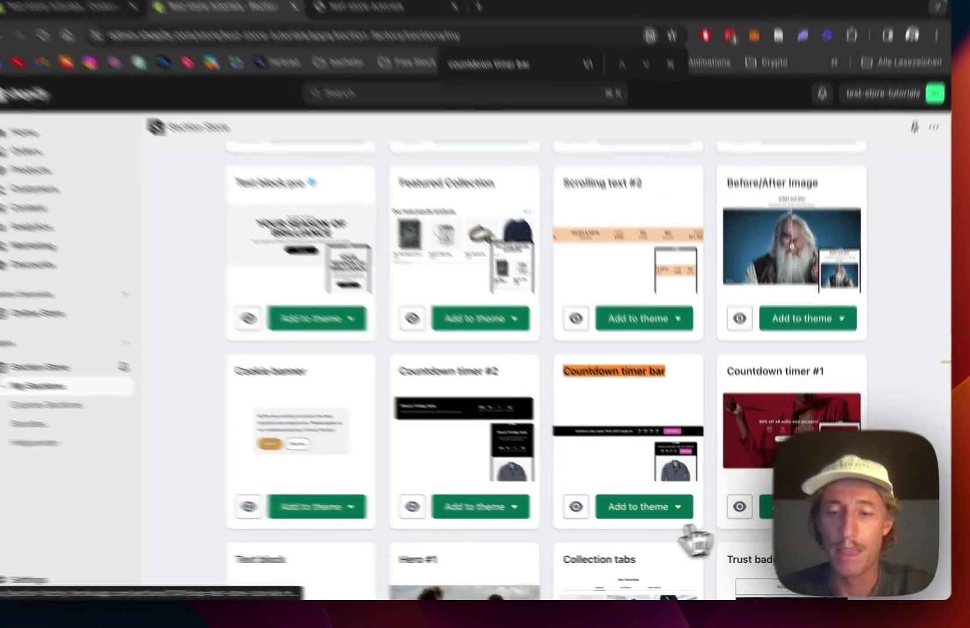
Open the Dawn theme editor on the home page via Add to theme and Customize in
left_click(654, 513)
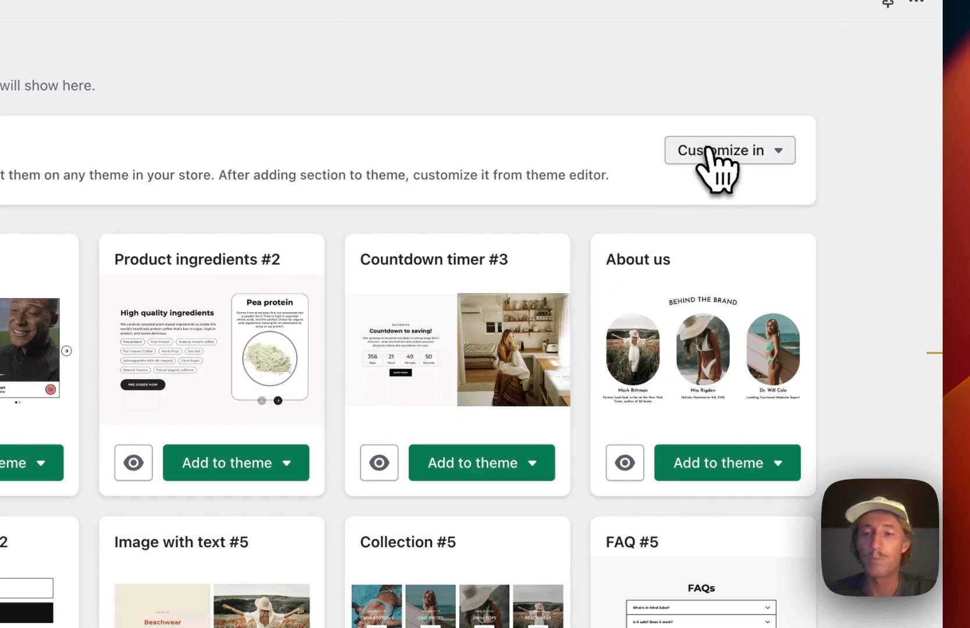
left_click(707, 150)
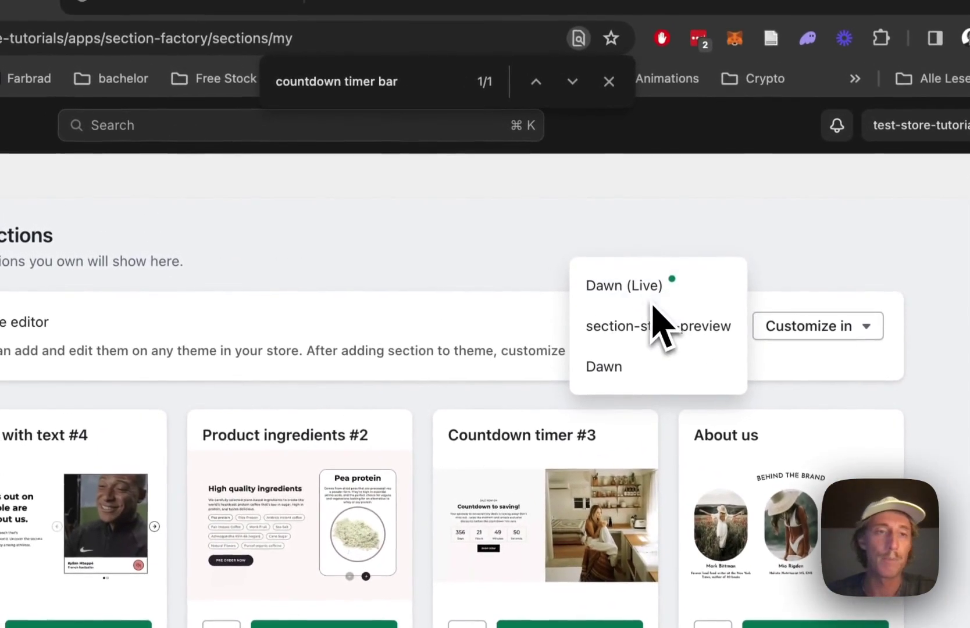
left_click(269, 84)
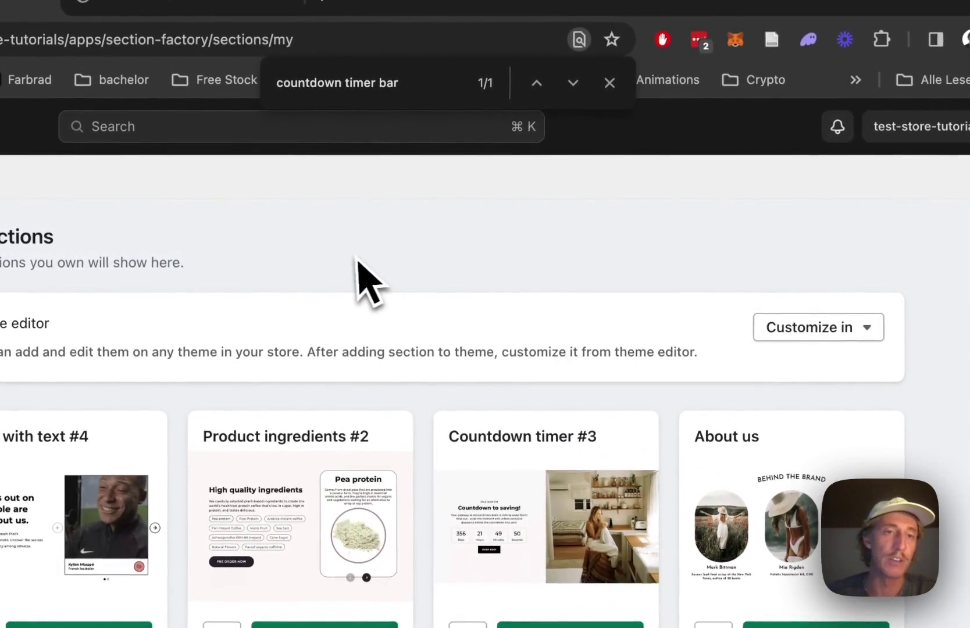
left_click(205, 54)
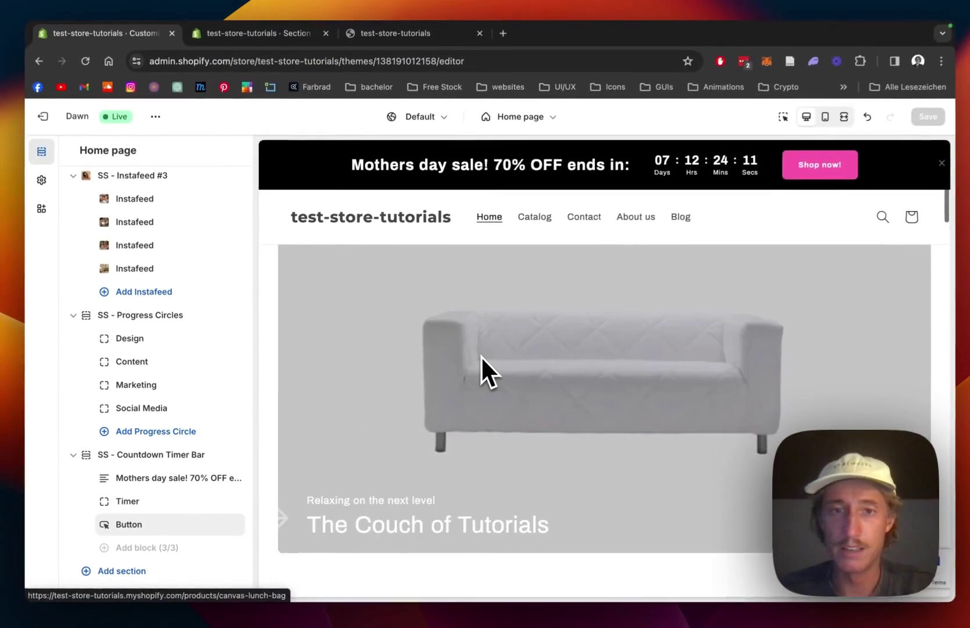
Delete the SS - Countdown Timer Bar section from the home page template in the sidebar
scroll(192, 406, "down", 1)
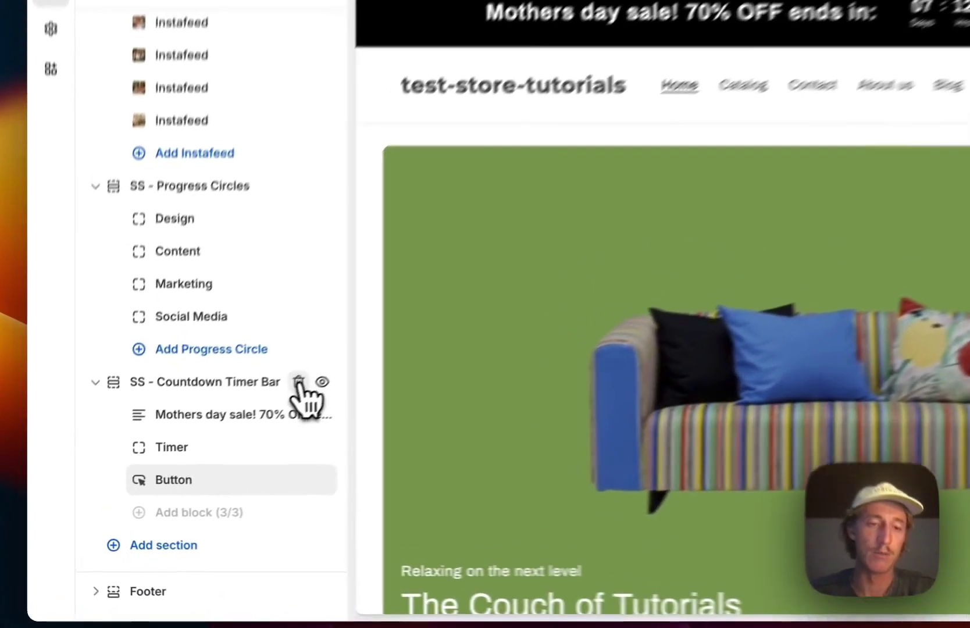
left_click(217, 432)
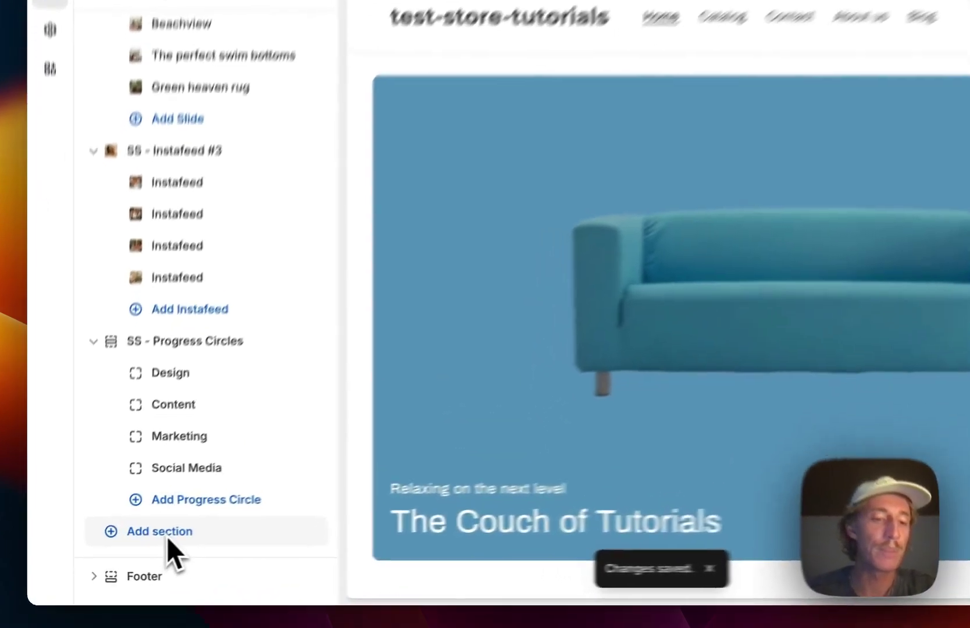
Search Add section for 'countdown' and insert SS - Countdown Timer Bar on the home page
left_click(117, 547)
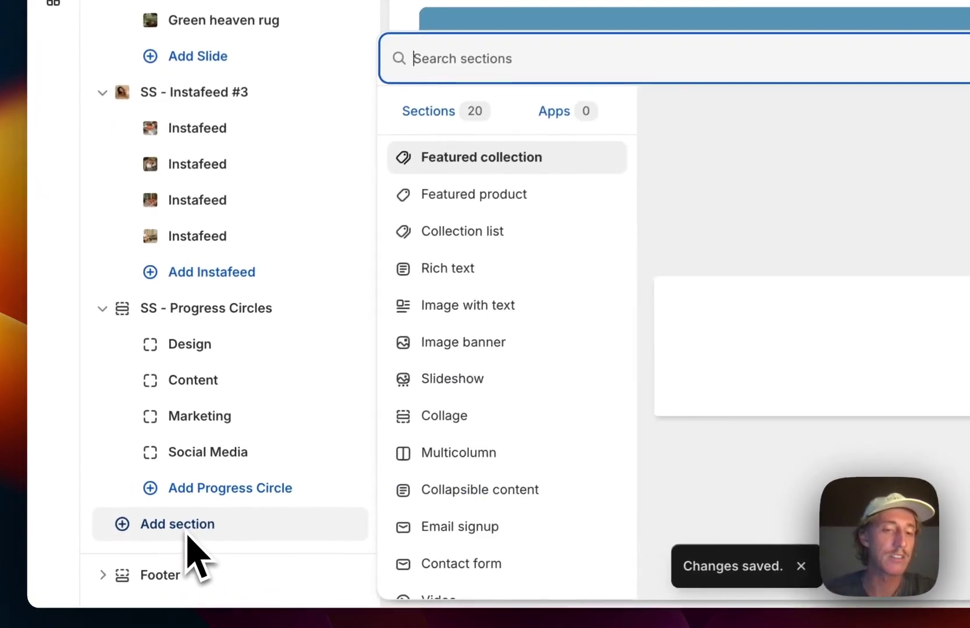
type("cou")
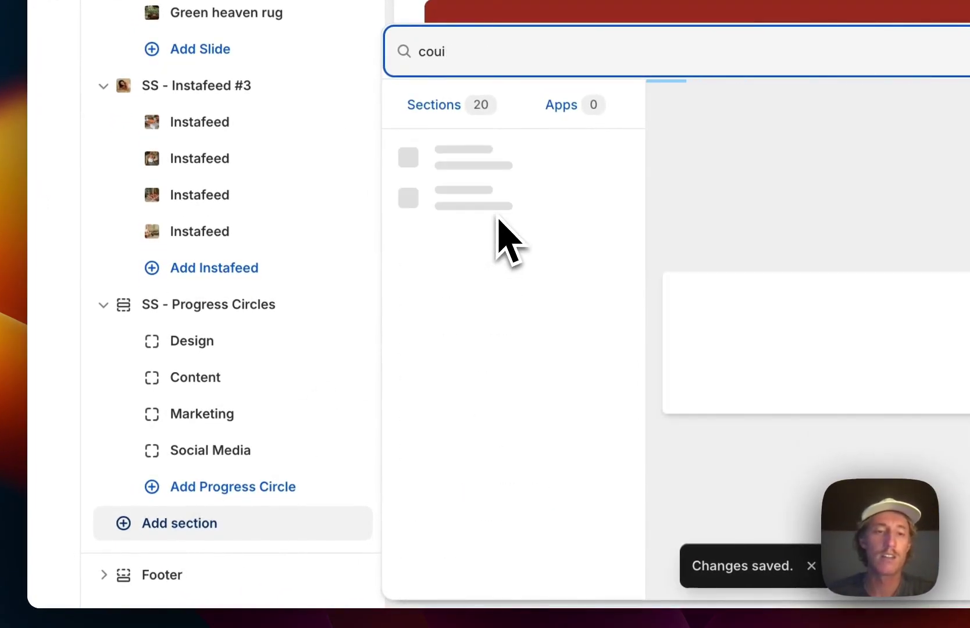
type("ntdown")
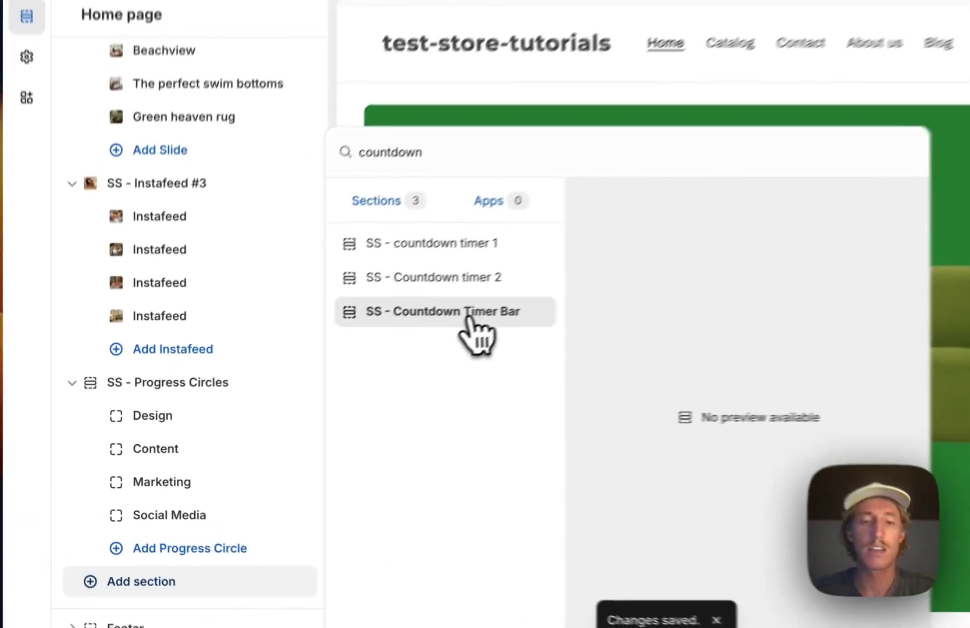
left_click(342, 360)
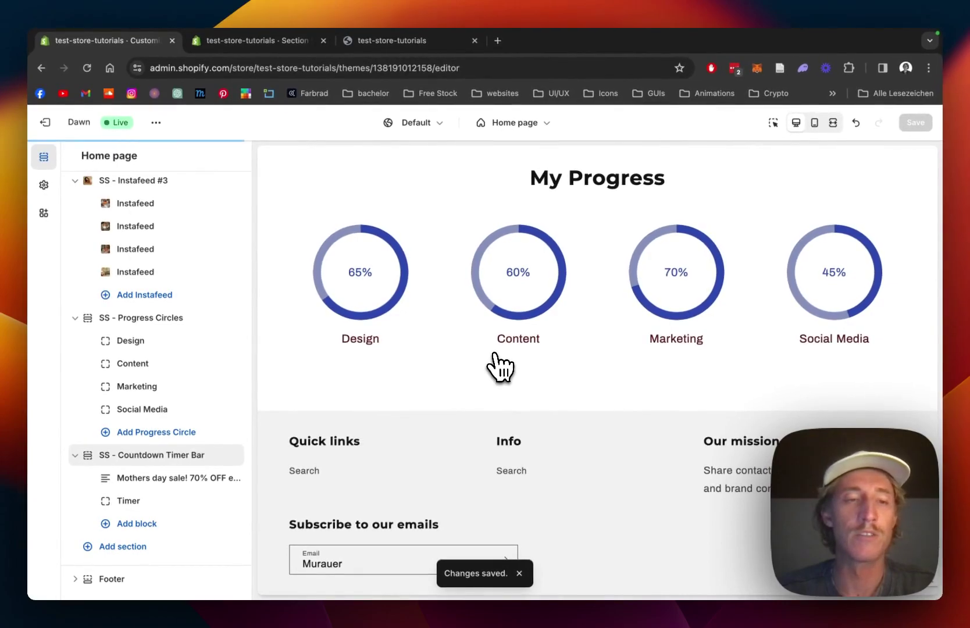
scroll(499, 366, "up", 15)
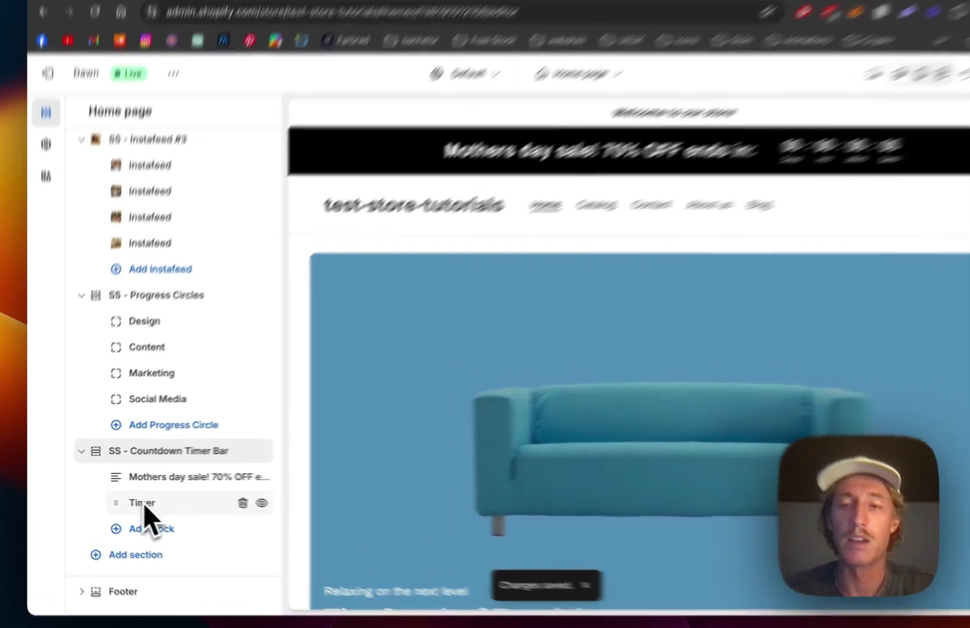
Keep the Timer block's end date at 21 January 2024, 12 AM, save, and return to the section list
left_click(160, 498)
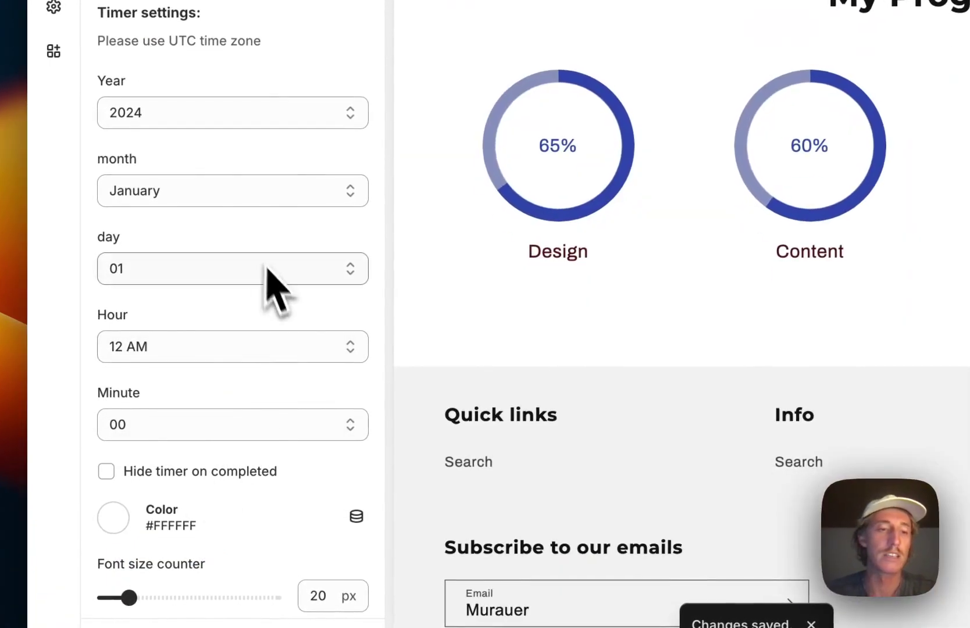
left_click(253, 268)
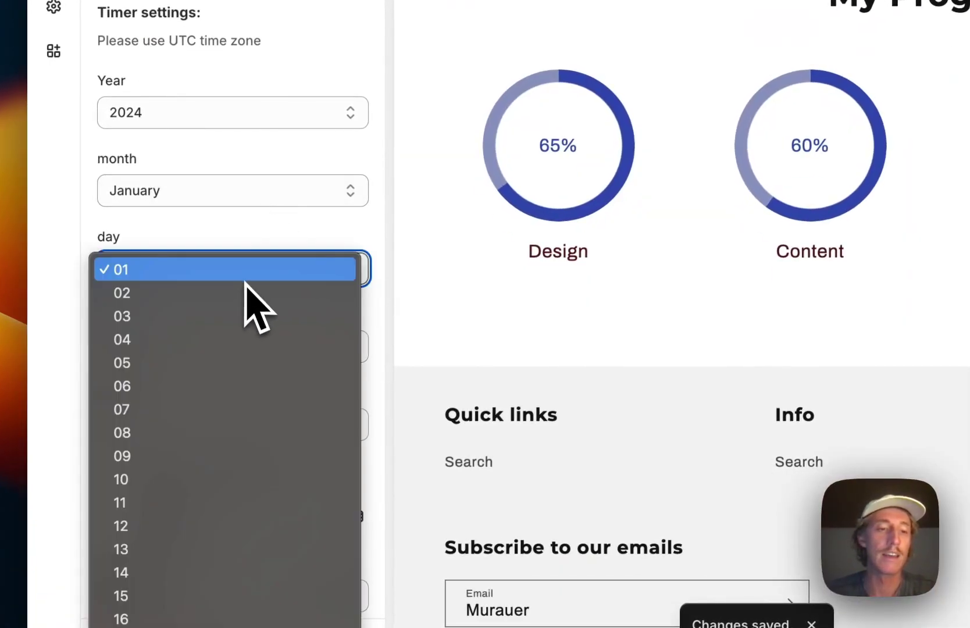
scroll(234, 407, "down", 5)
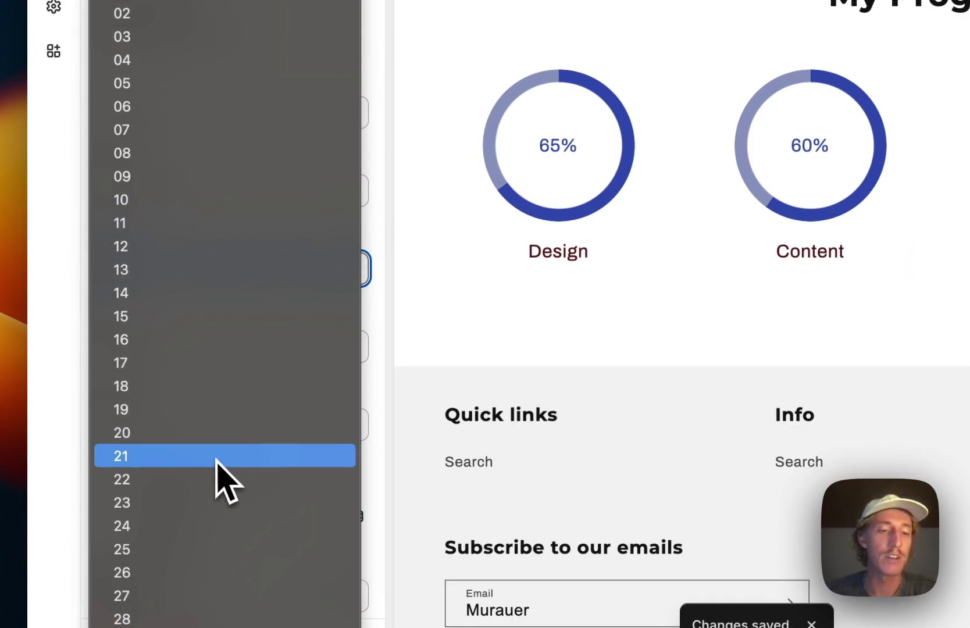
key("Escape")
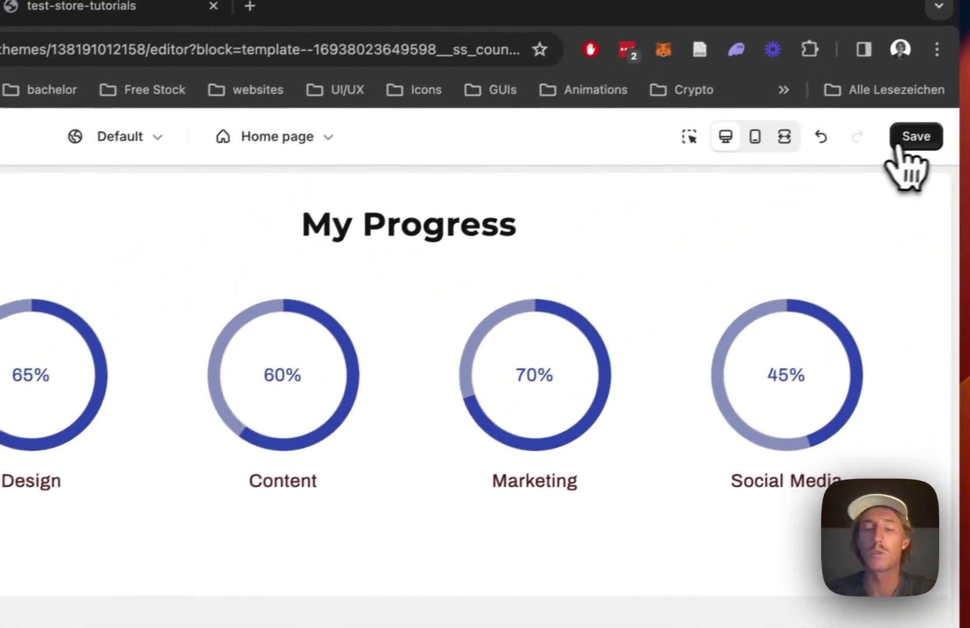
left_click(902, 152)
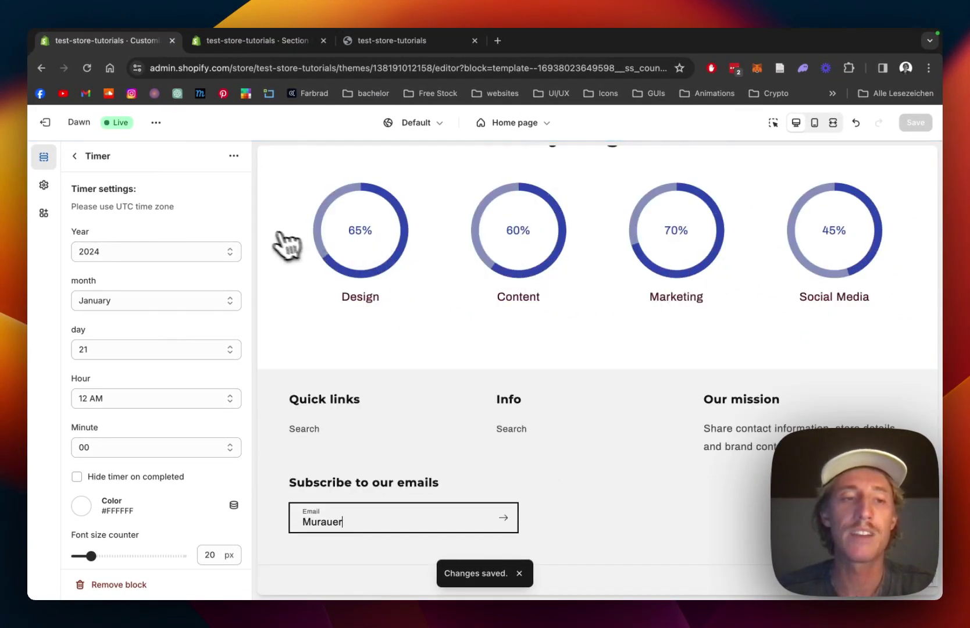
scroll(285, 241, "up", 15)
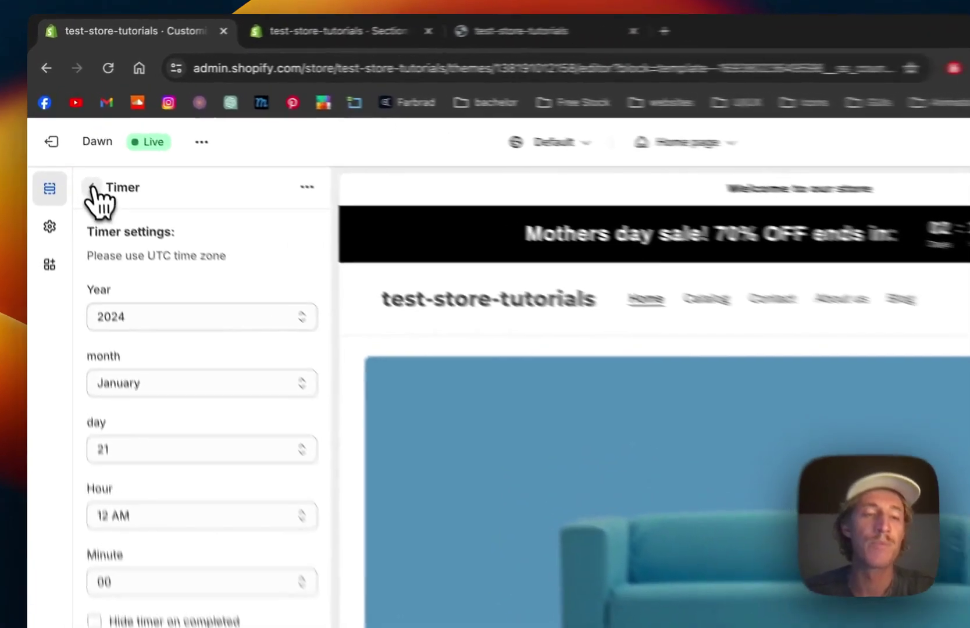
left_click(74, 156)
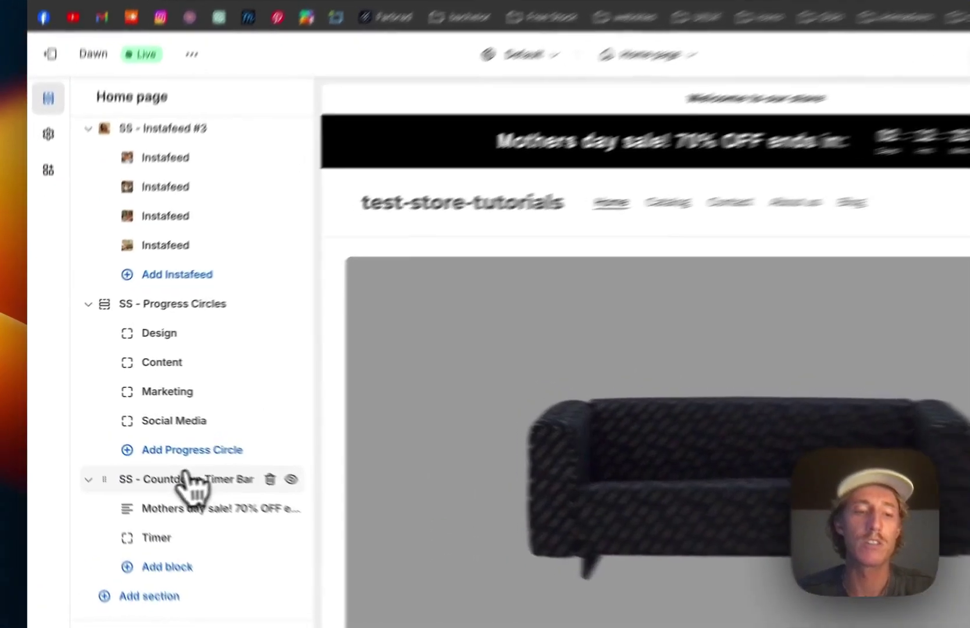
Save SS - Countdown Timer Bar with its target CSS selector cleared, then return to the section list
left_click(156, 457)
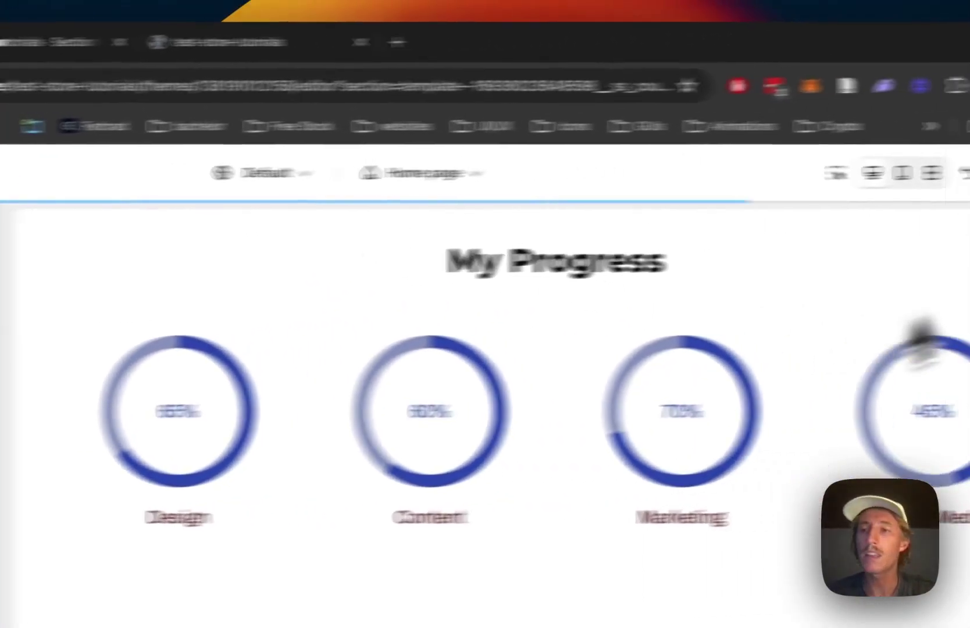
left_click(910, 178)
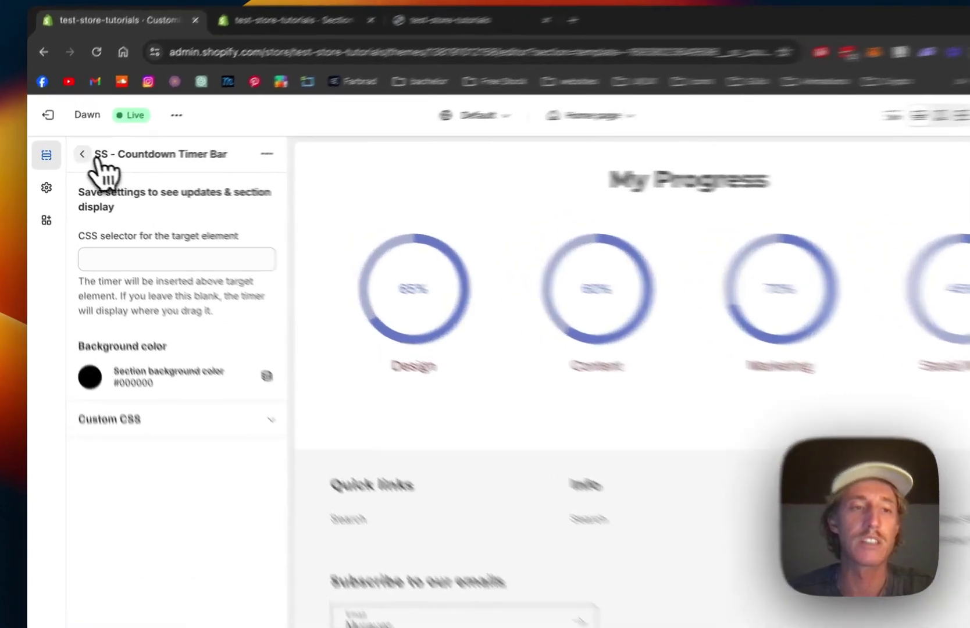
left_click(75, 156)
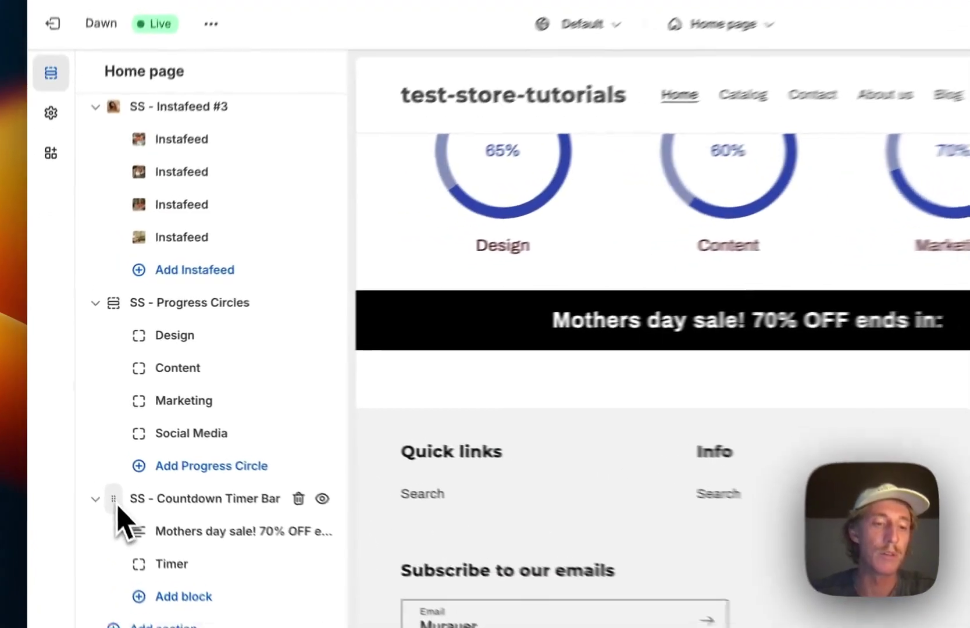
Move the Countdown Timer Bar section to the top of Template and save the new order
left_click_drag(88, 455, 107, 164)
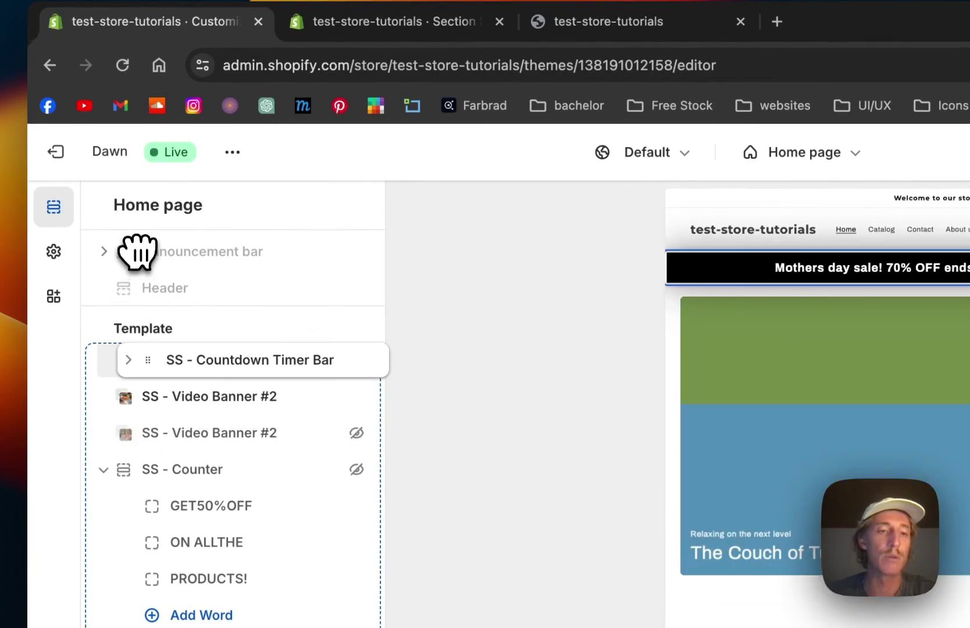
left_click_drag(137, 251, 136, 249)
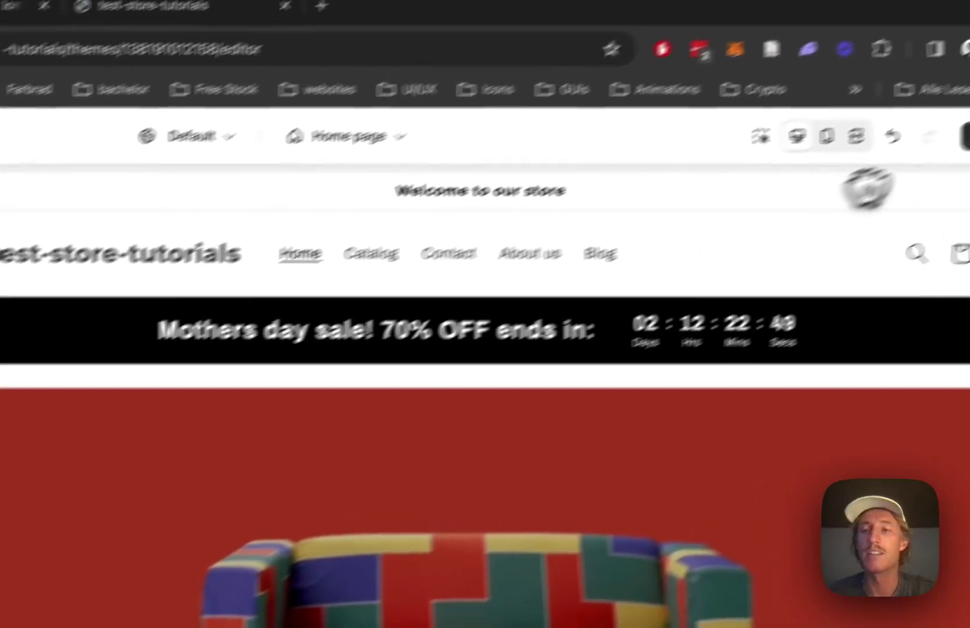
left_click(966, 138)
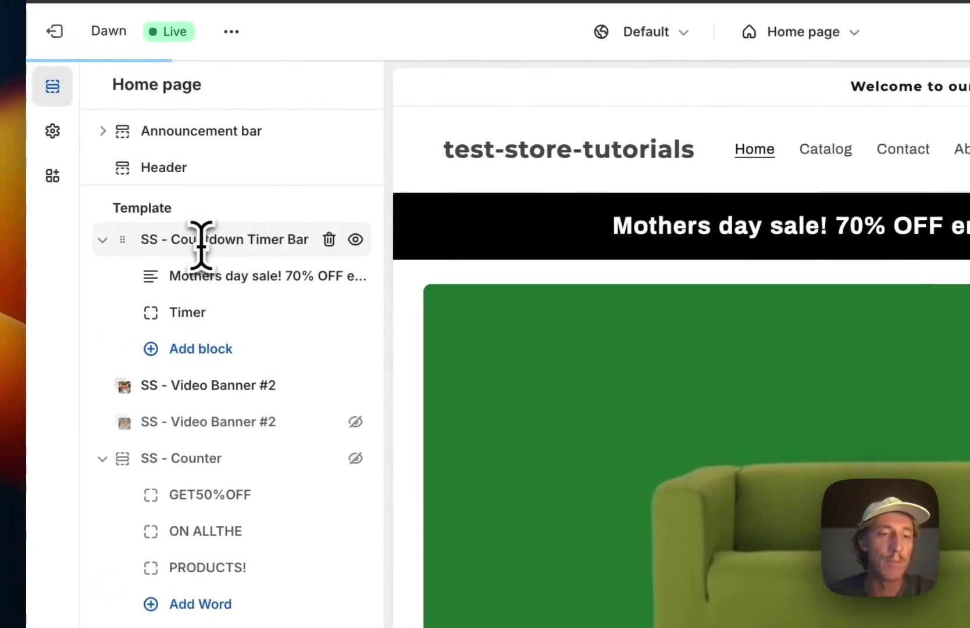
Set the section's CSS selector to .header-wrapper and save
left_click(215, 237)
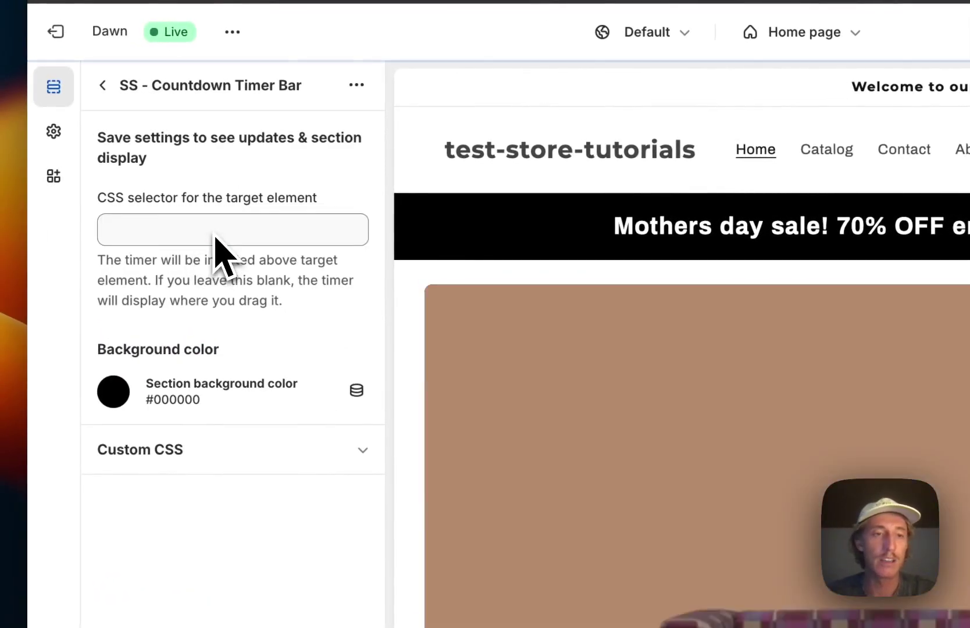
type(".header-wrapper")
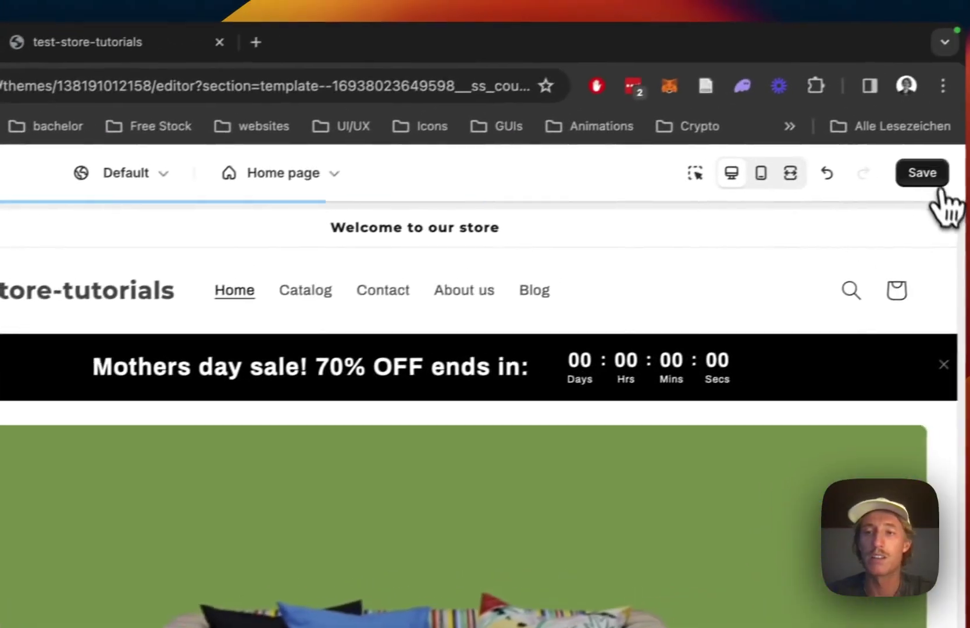
left_click(922, 171)
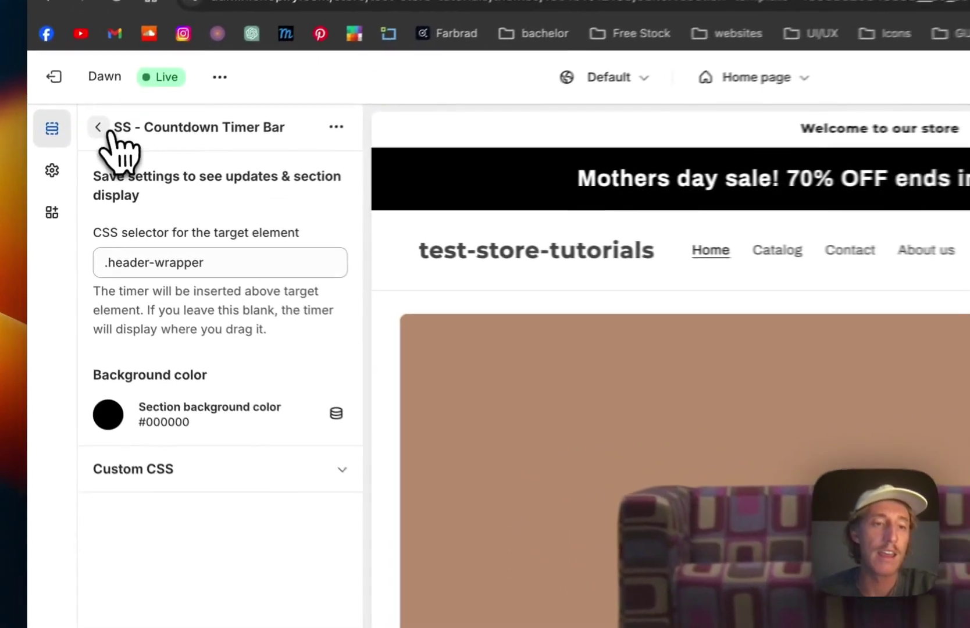
Change the SS - Countdown Timer Bar background colour to light green and save
left_click(76, 156)
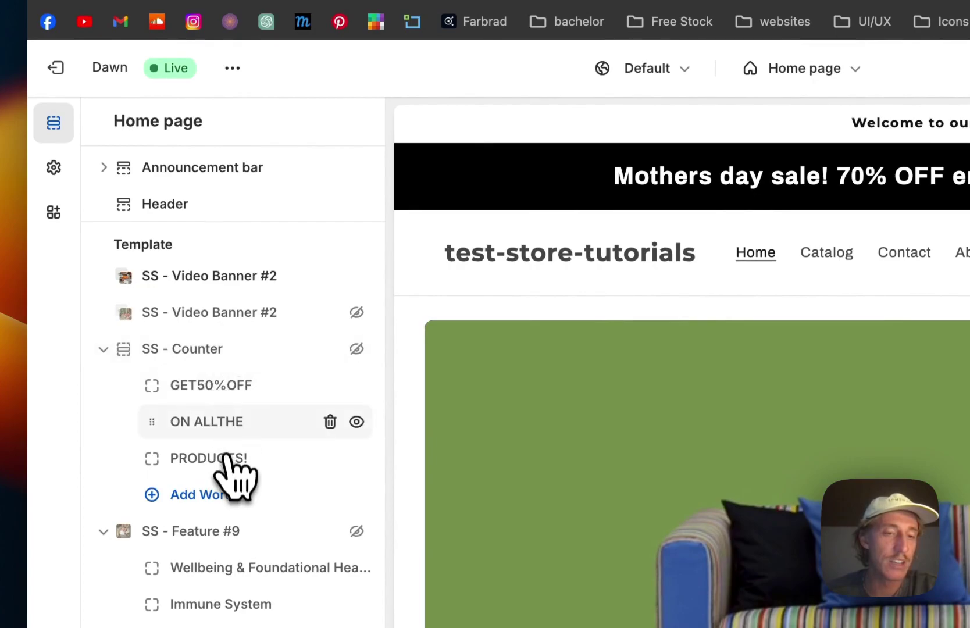
scroll(236, 477, "down", 10)
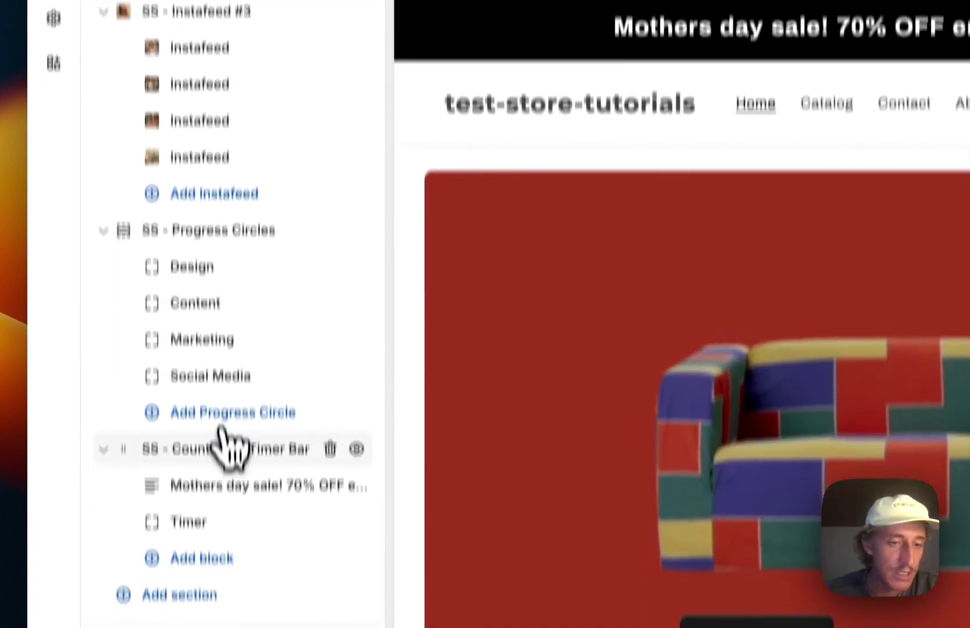
left_click(230, 599)
left_click(115, 200)
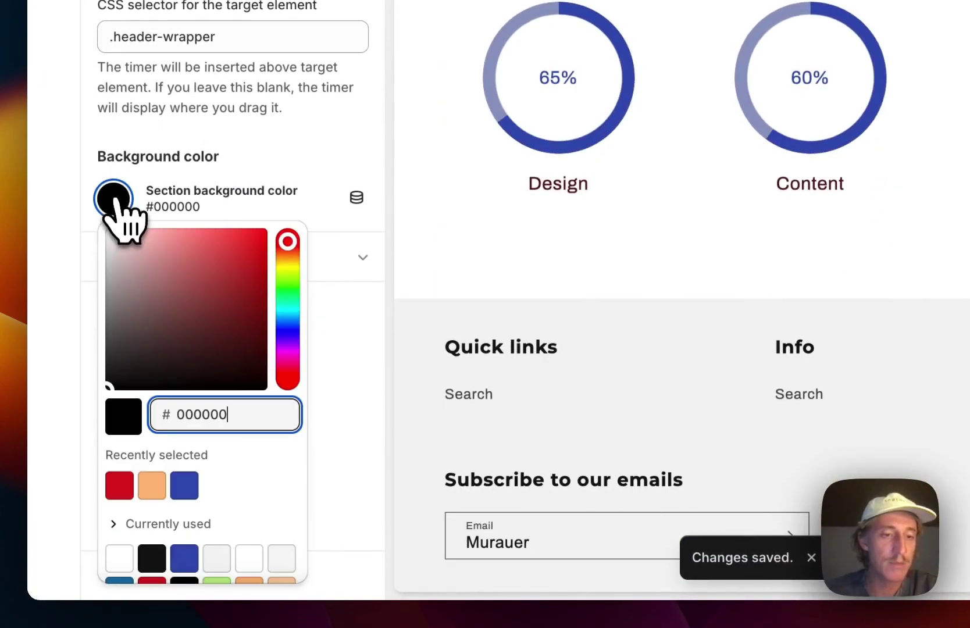
scroll(215, 480, "down", 2)
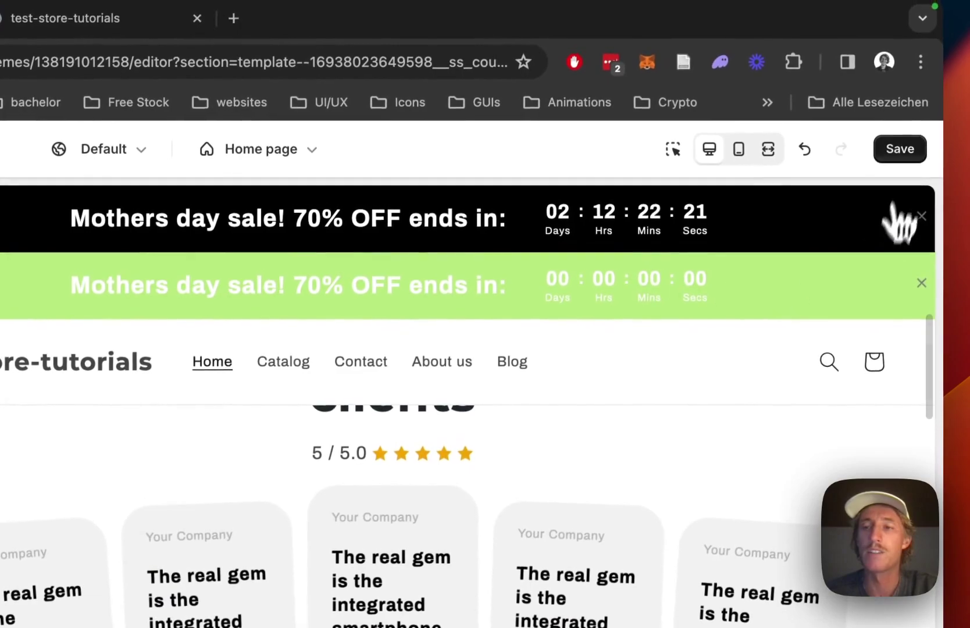
left_click(928, 54)
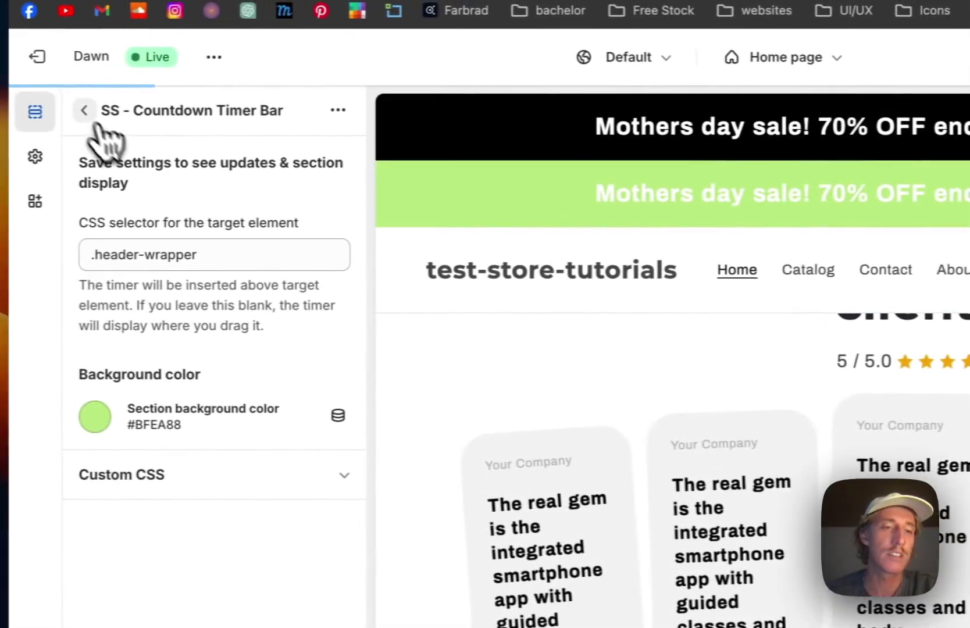
left_click(87, 110)
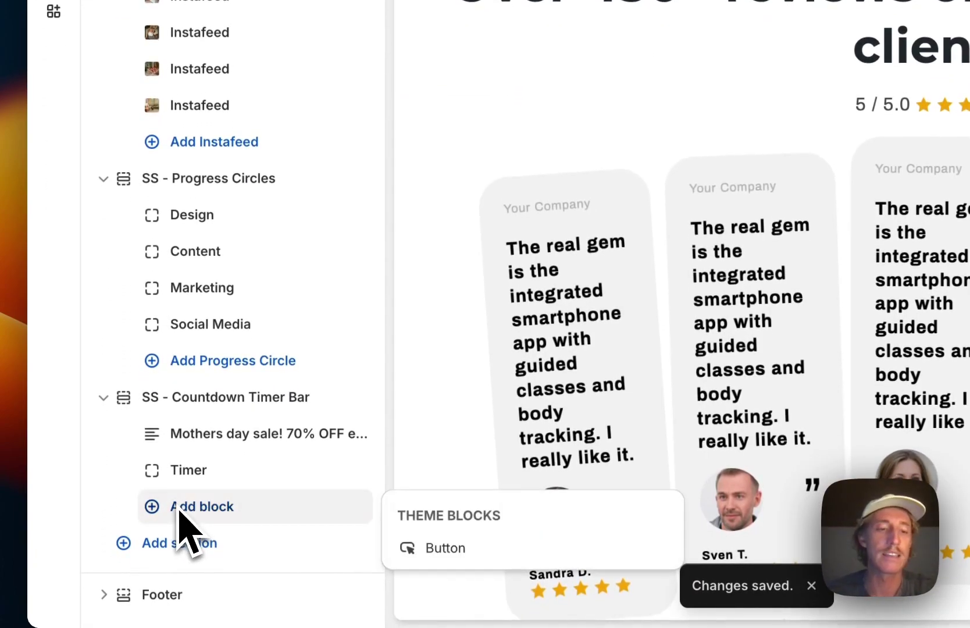
Add a 'Shop now!' button block with #334FB4 background, linking to Collections > Summer collection
left_click(481, 550)
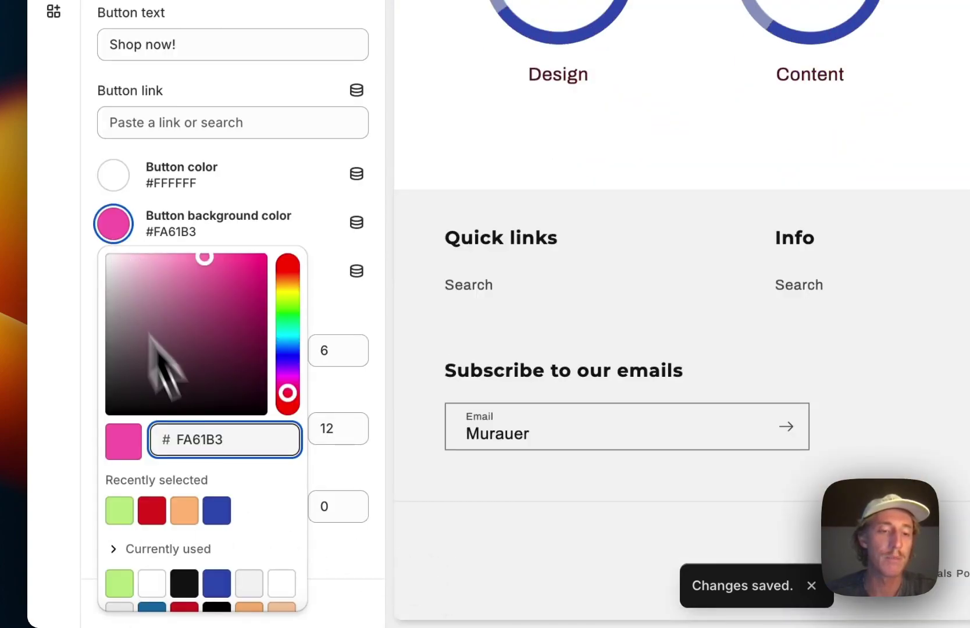
left_click(351, 317)
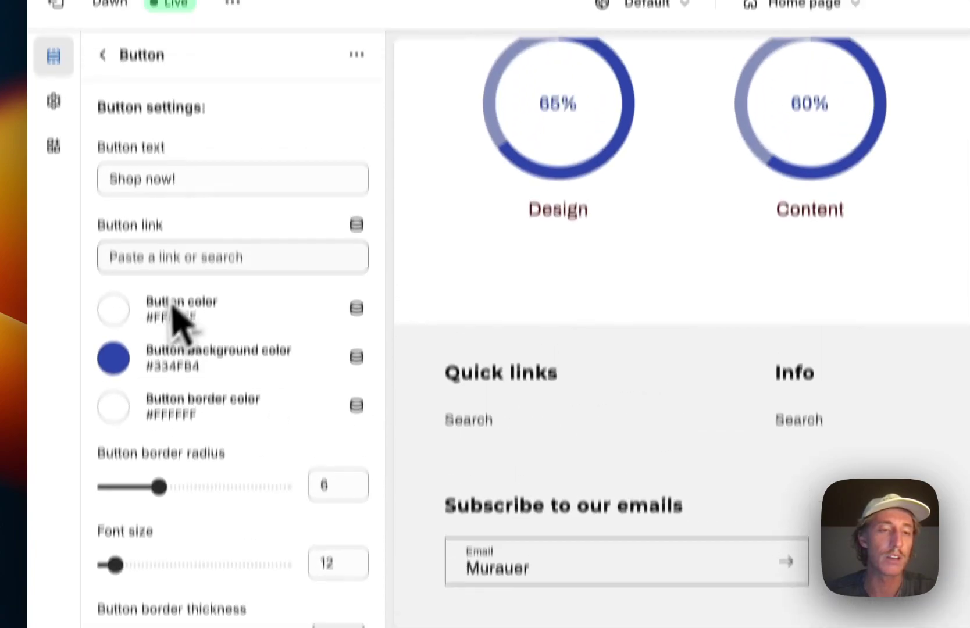
left_click(229, 122)
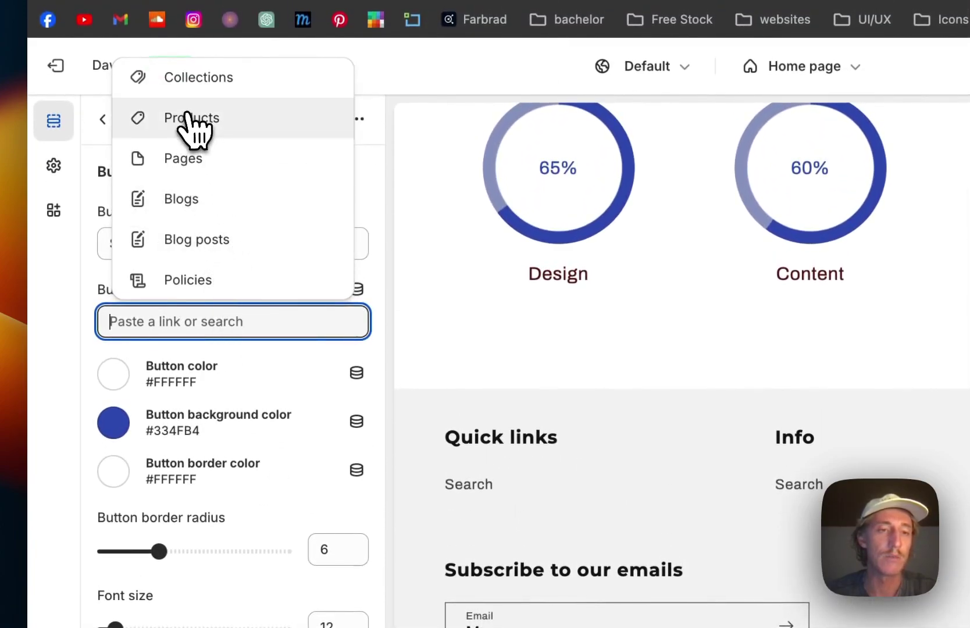
scroll(266, 576, "down", 3)
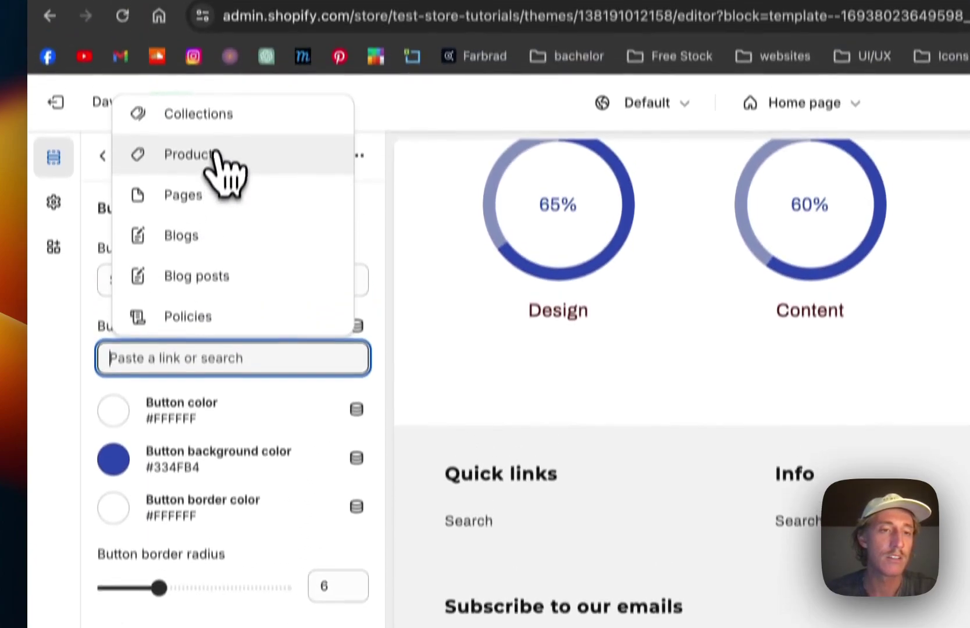
left_click(216, 23)
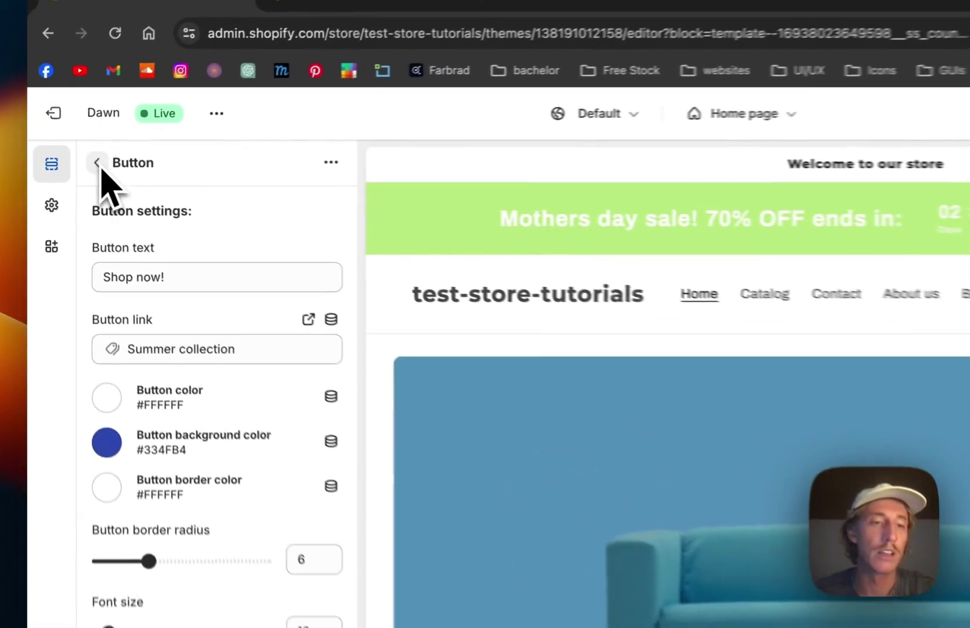
Set the Timer block's digit colour to #121212
left_click(75, 156)
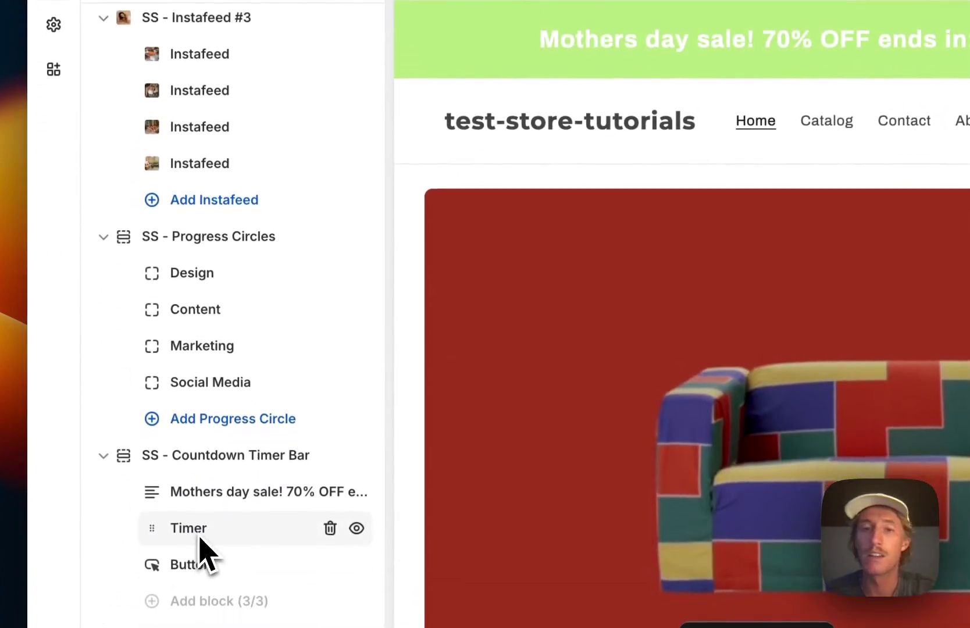
left_click(199, 536)
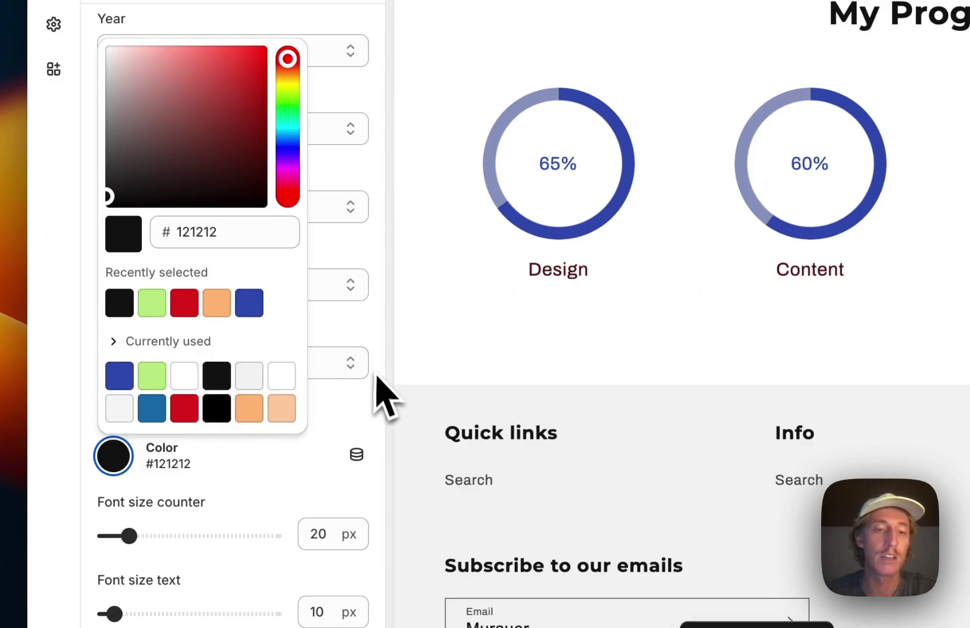
left_click(381, 396)
Set the Mothers day sale heading's text colour to #121212
left_click(100, 0)
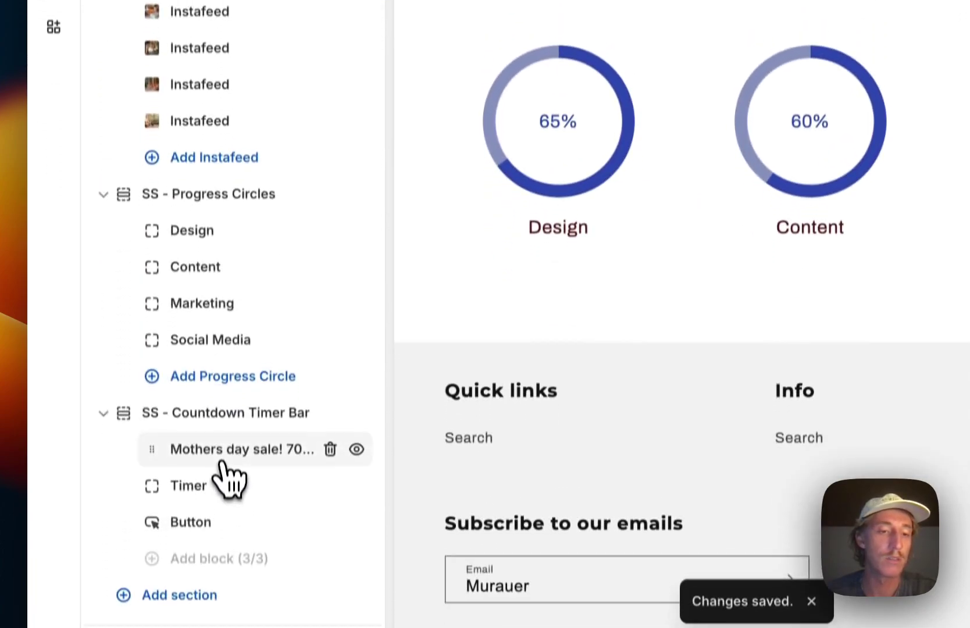
left_click(221, 463)
left_click(122, 230)
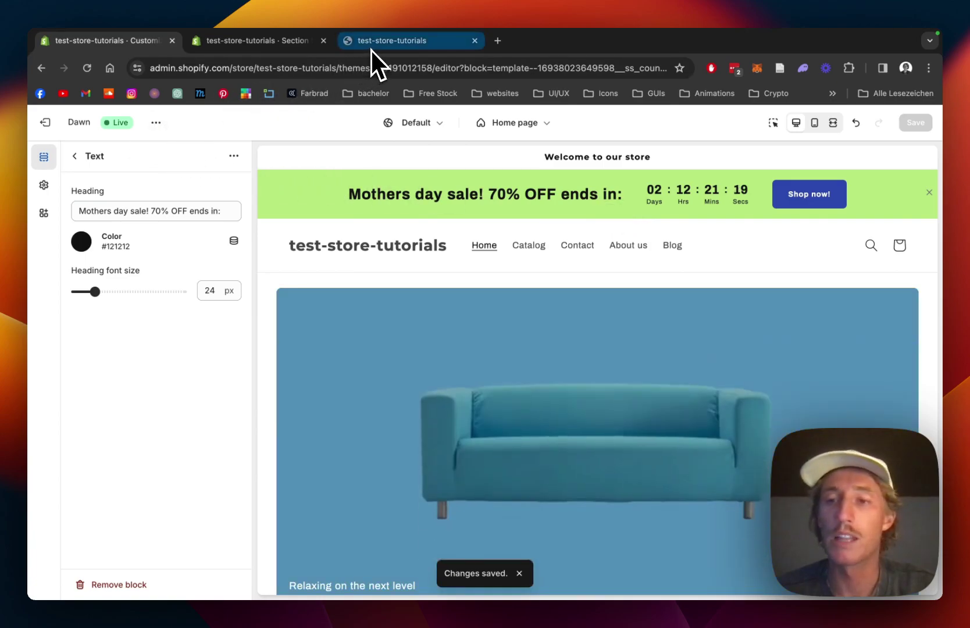
On the live storefront, confirm Shop now! opens the Summer collection, then return home
left_click(372, 50)
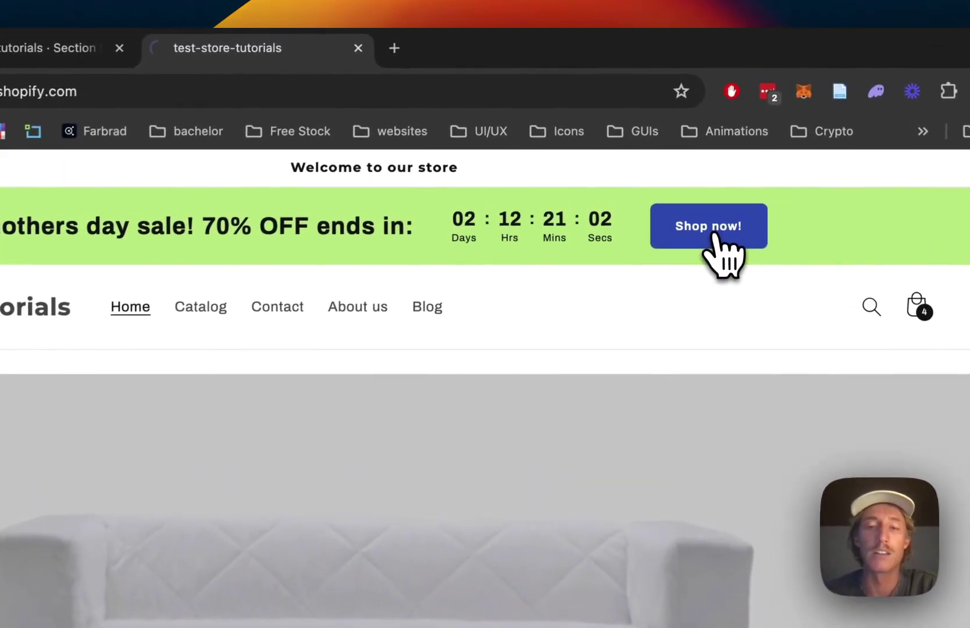
left_click(701, 154)
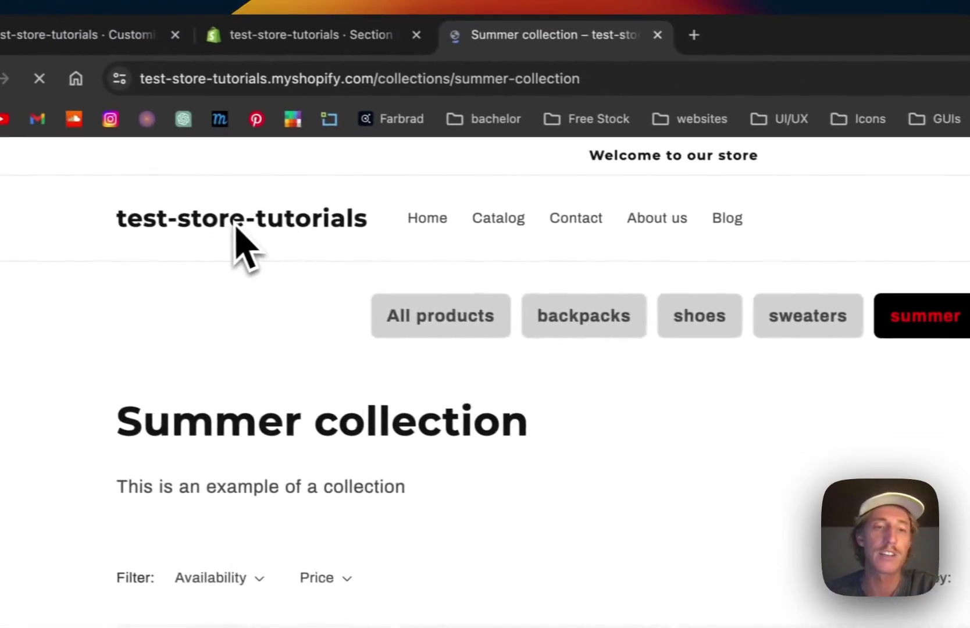
left_click(237, 225)
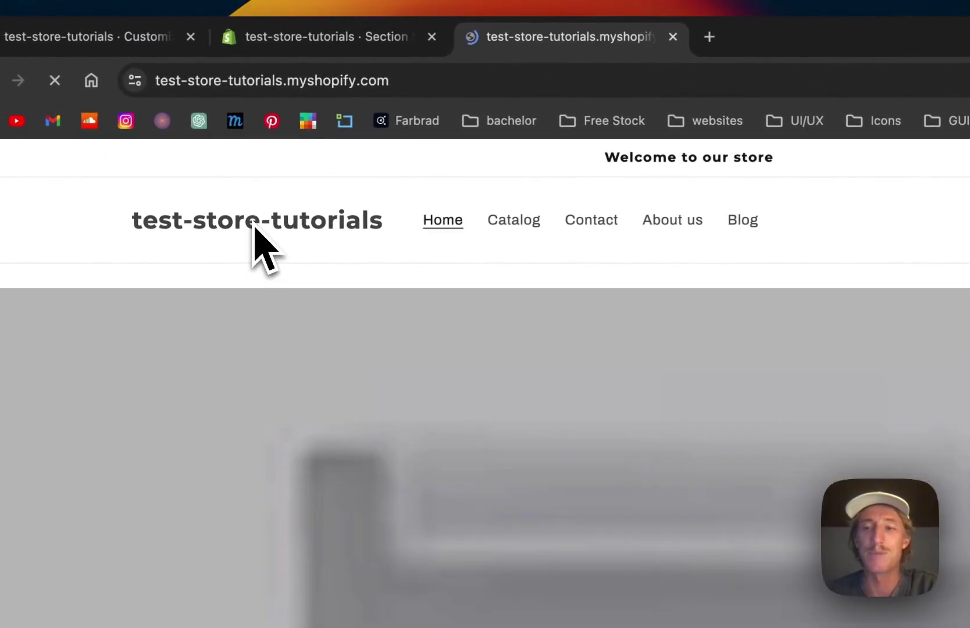